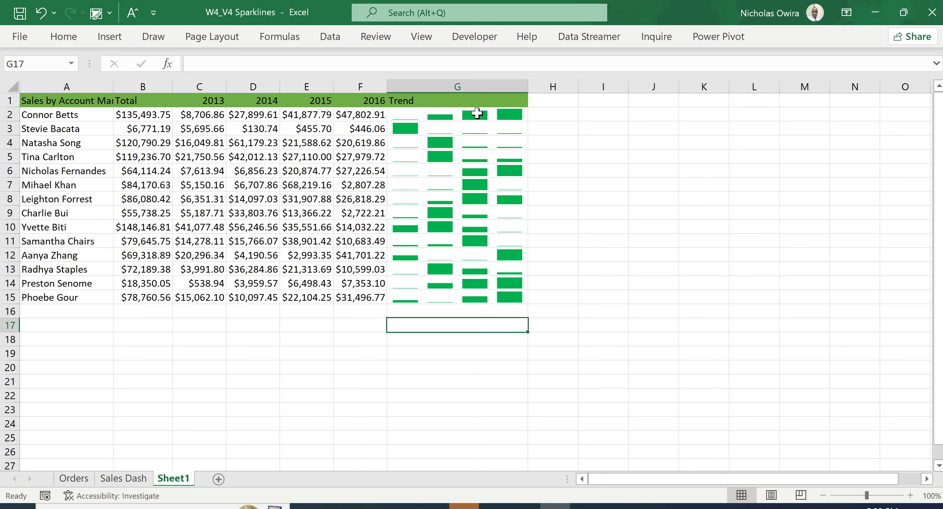
Clear everything, including the existing sparklines, from the Trend cells G2:G15
left_click_drag(478, 114, 514, 299)
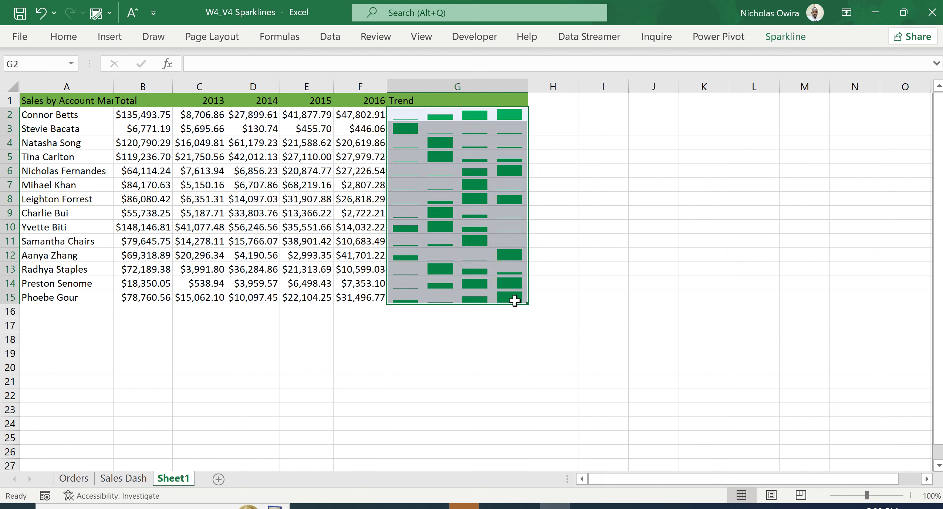
left_click(64, 37)
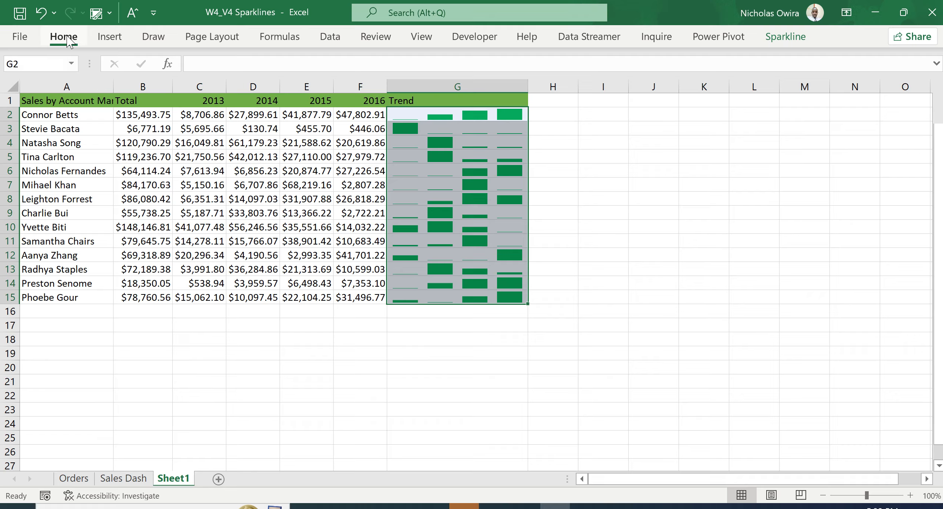
left_click(817, 92)
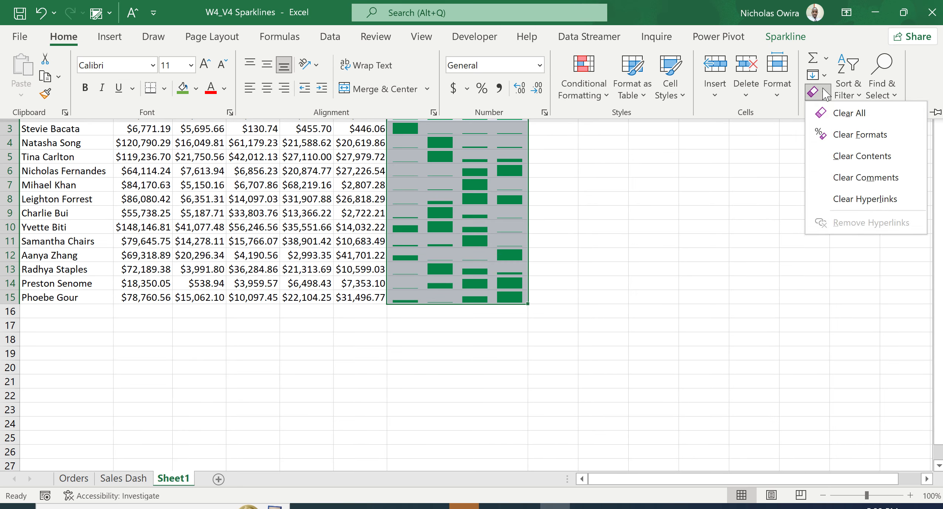
left_click(839, 134)
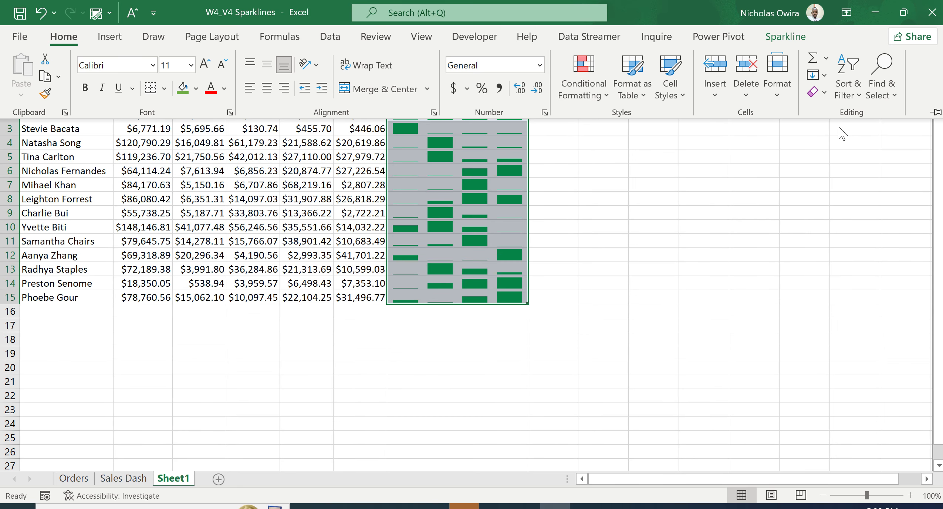
left_click(822, 92)
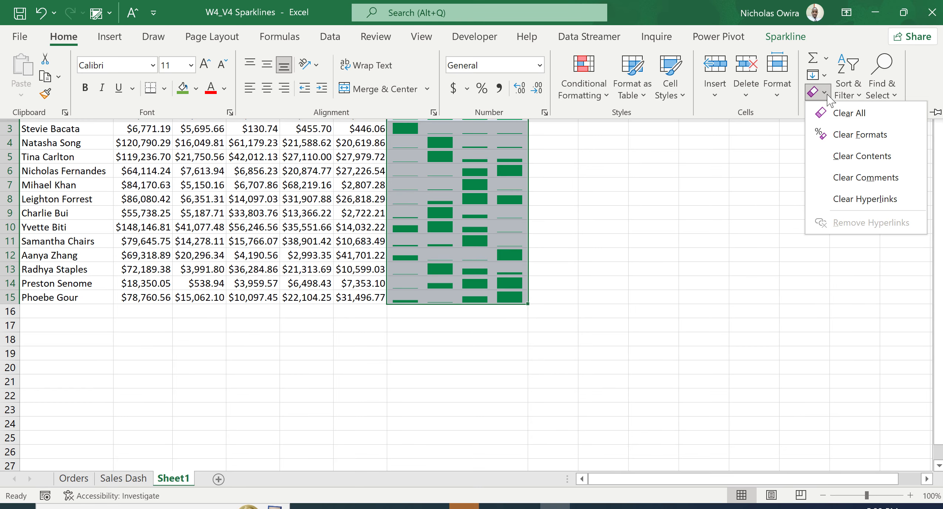
left_click(833, 112)
key("ctrl+F1")
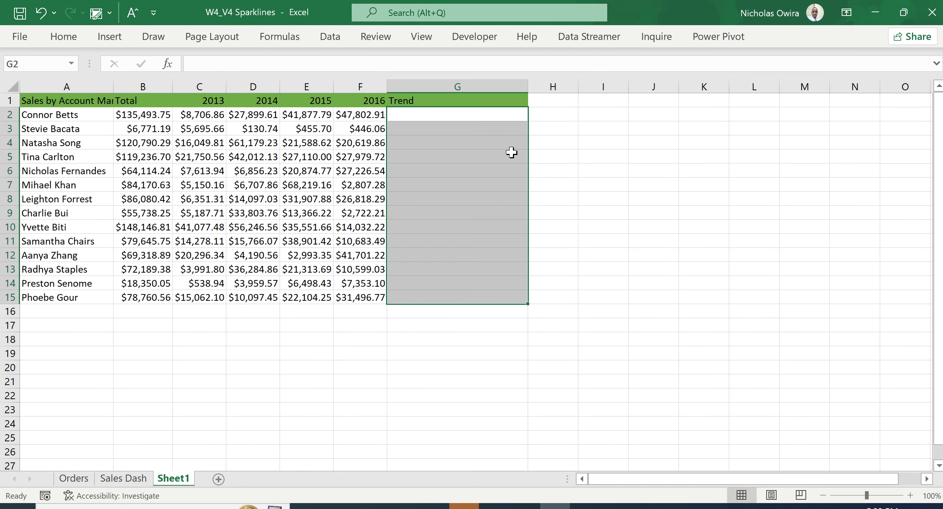
Insert a line sparkline in G2 using the 2013–2016 sales in C2:F2 as its data range
left_click(483, 116)
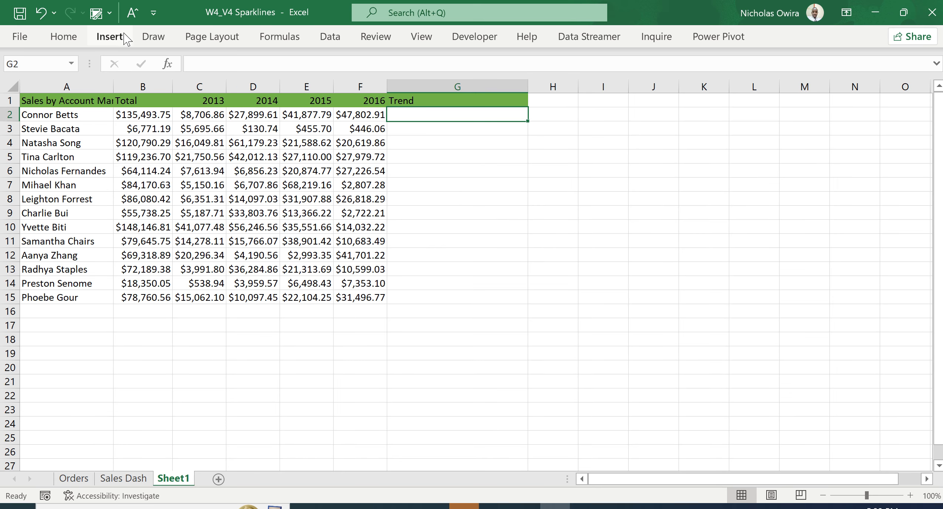
left_click(113, 37)
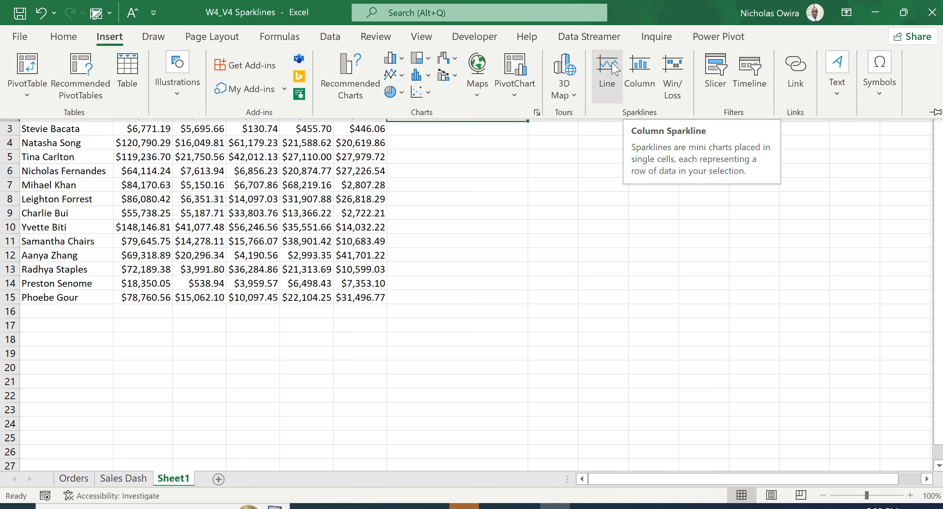
left_click(607, 84)
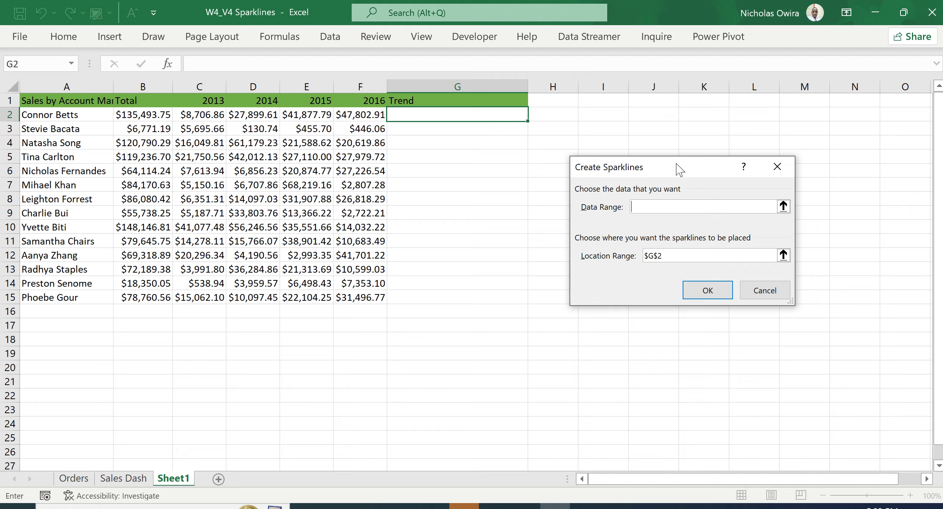
left_click_drag(680, 170, 642, 148)
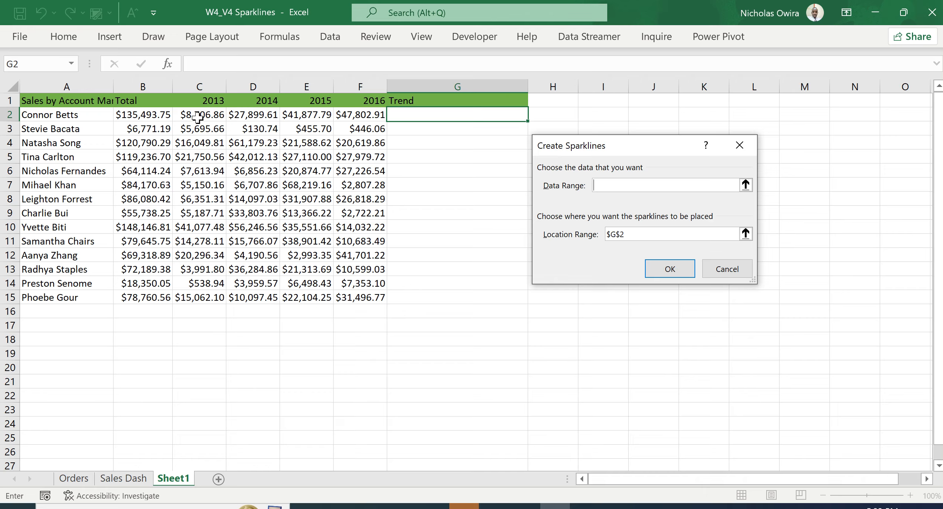
left_click_drag(197, 118, 344, 111)
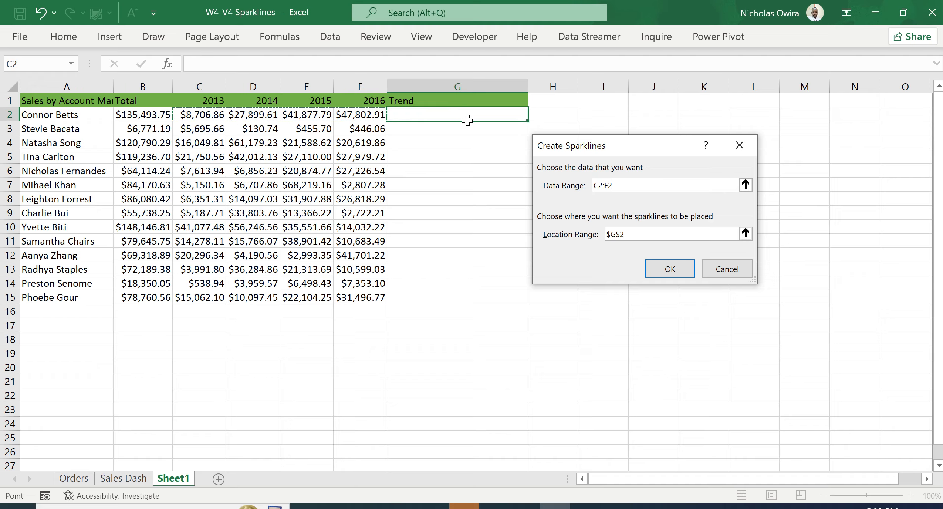
left_click(746, 234)
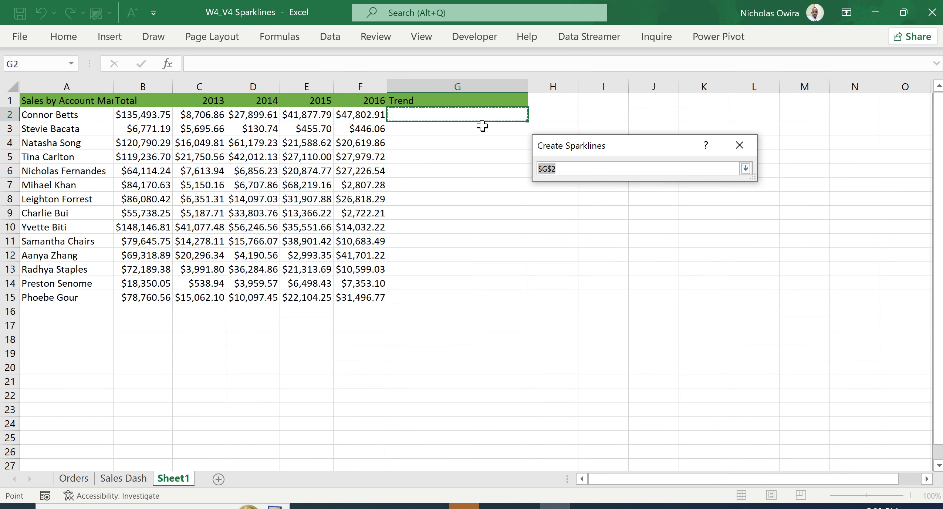
left_click(746, 169)
left_click(674, 264)
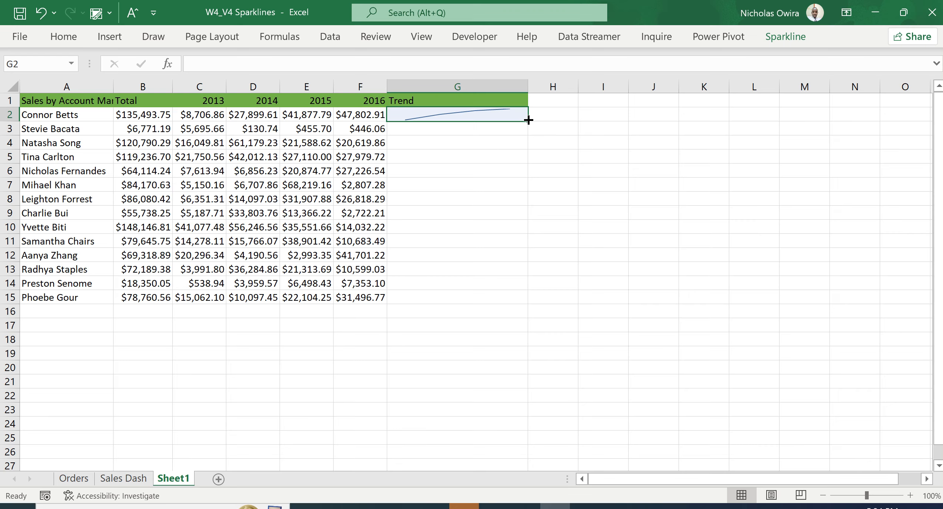
Fill the line sparkline from G2 down the Trend column to G15
left_click_drag(528, 120, 528, 120)
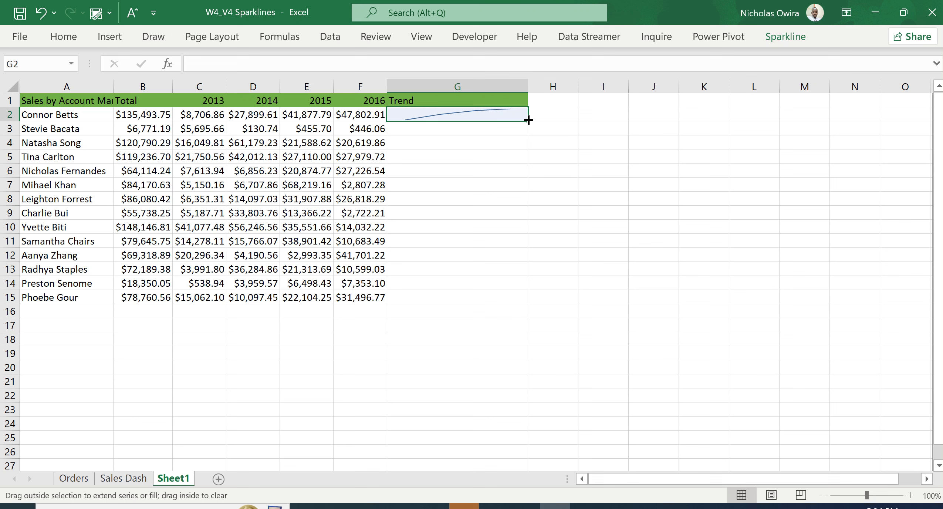
left_click_drag(528, 119, 546, 301)
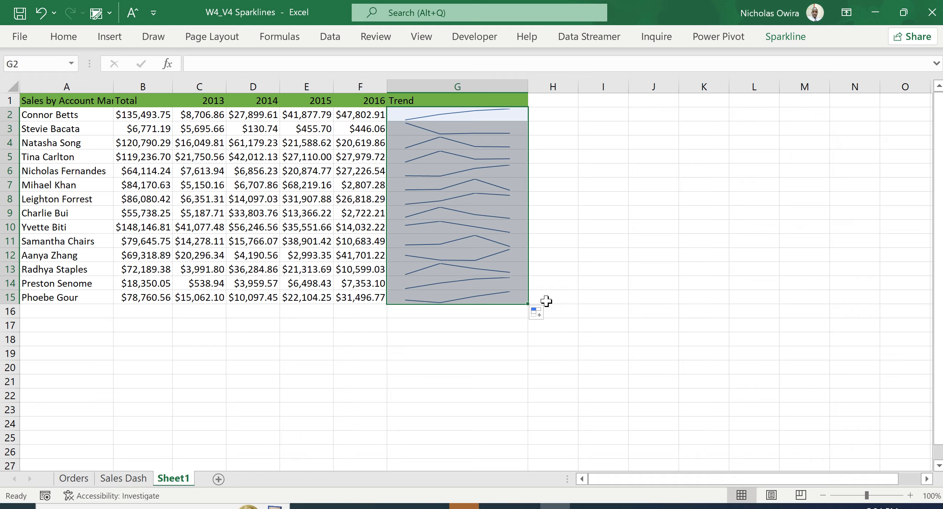
left_click(565, 241)
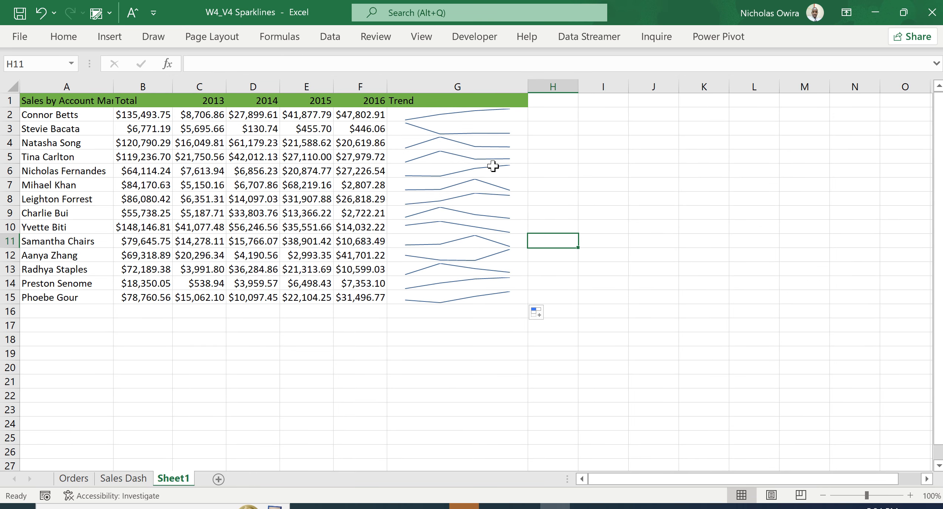
Convert the Trend sparkline group in G2:G15 to column sparklines
left_click(478, 117)
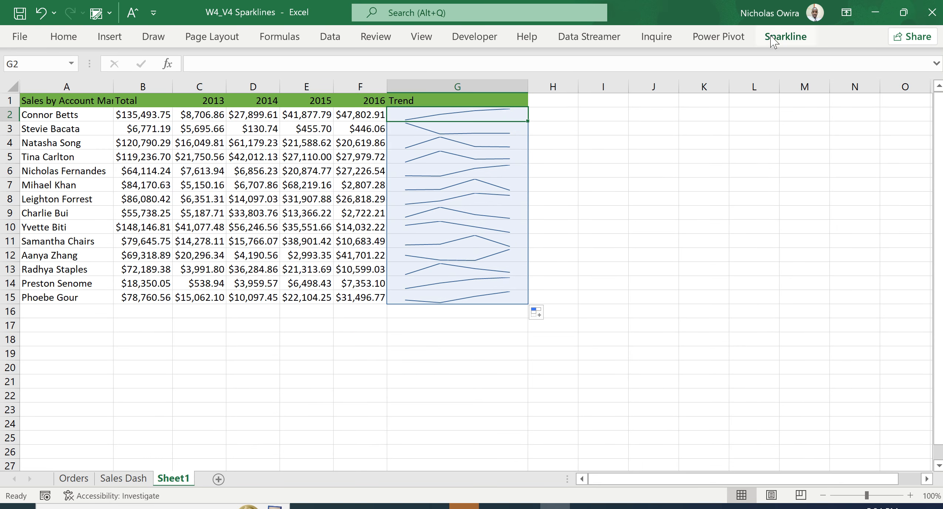
left_click(786, 37)
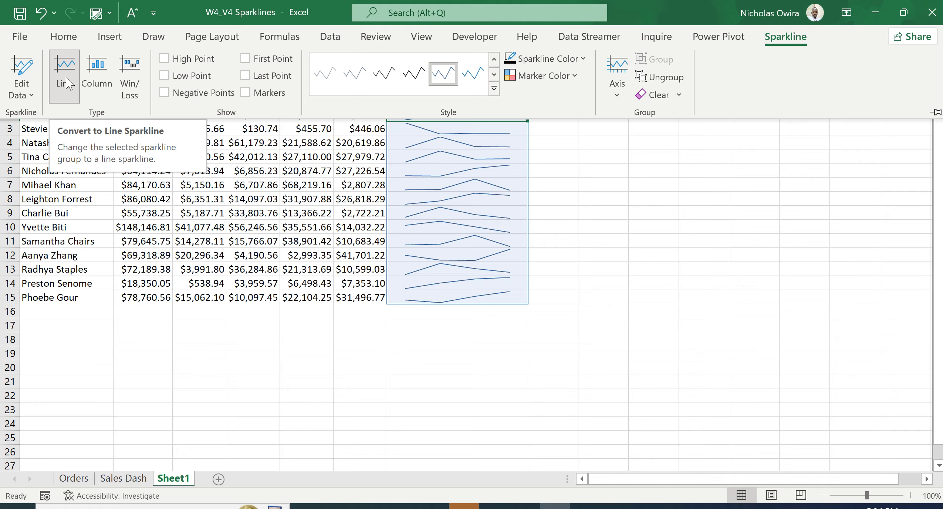
left_click(97, 74)
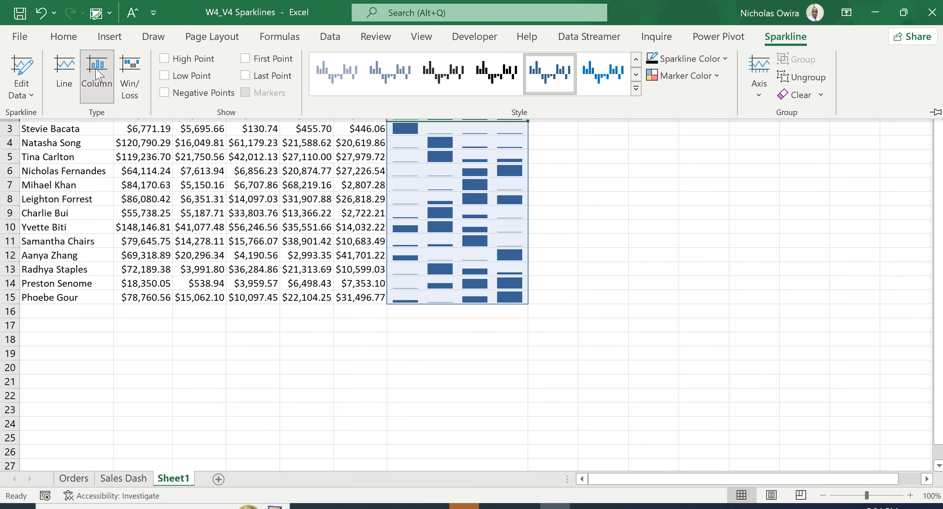
left_click(593, 169)
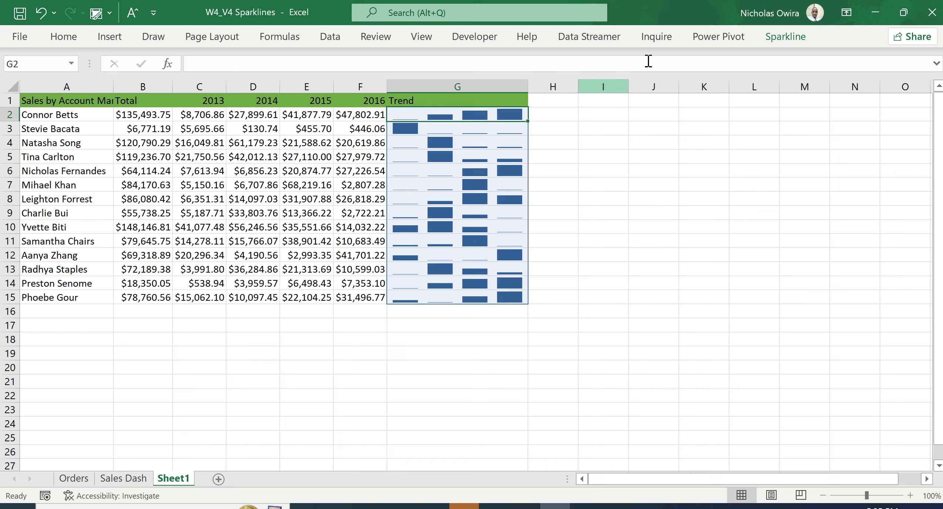
Apply the Dark Green, Sparkline Style Colorful #4 style to the Trend sparkline group
left_click(780, 39)
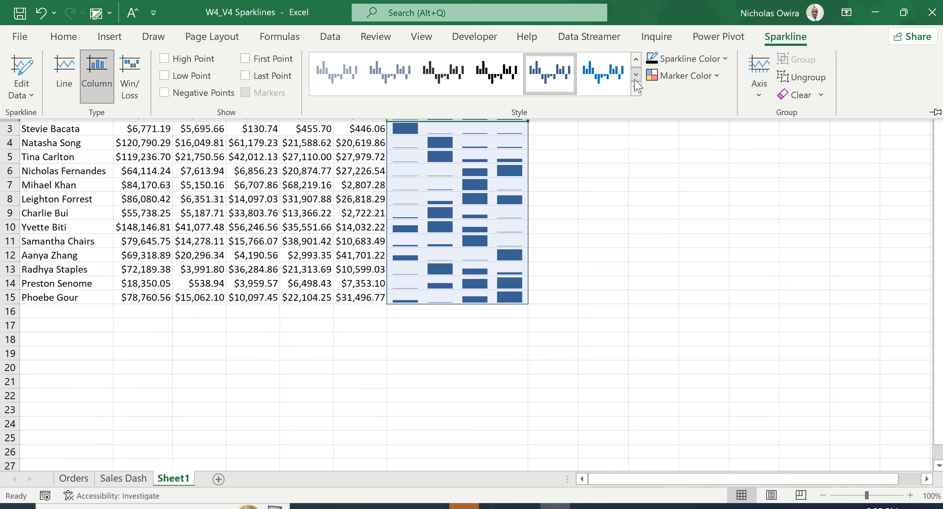
left_click(637, 90)
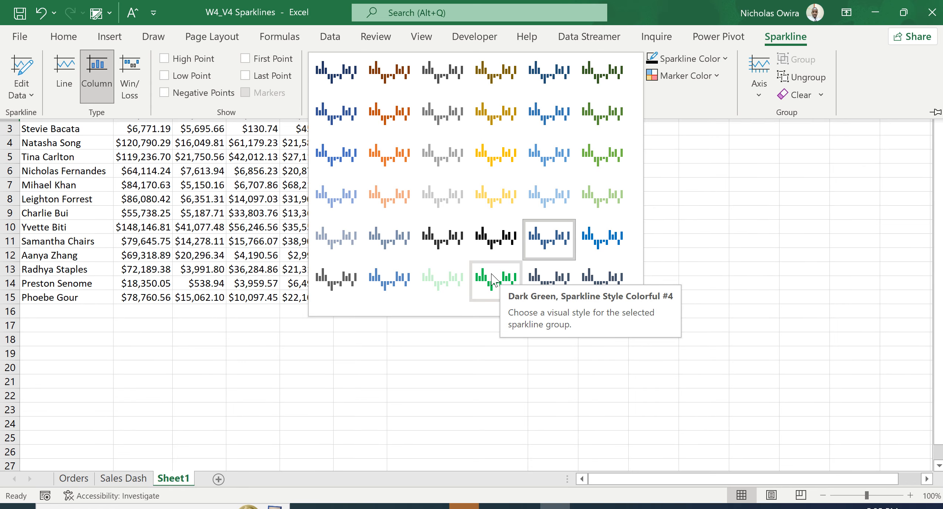
left_click(492, 278)
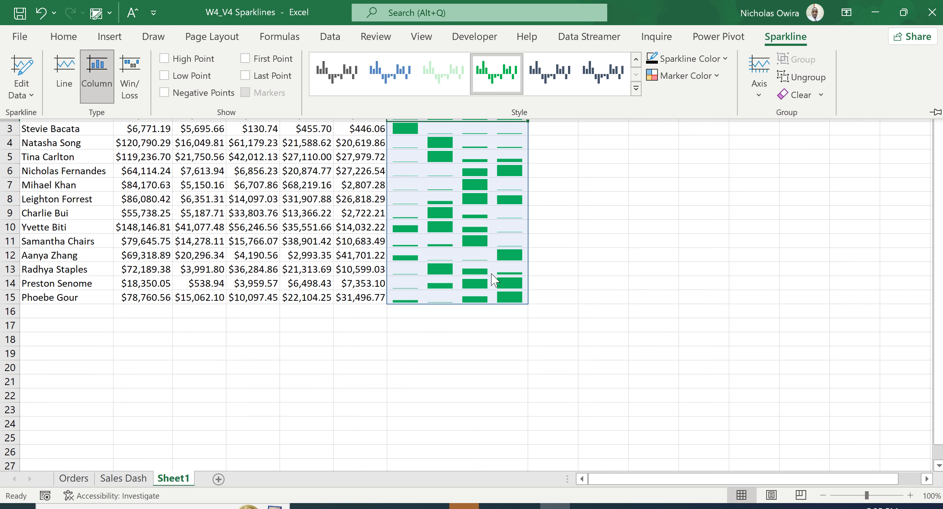
Try a gold and a blue style on the Trend sparklines and return to Dark Green, Sparkline Style Colorful #4
left_click(636, 89)
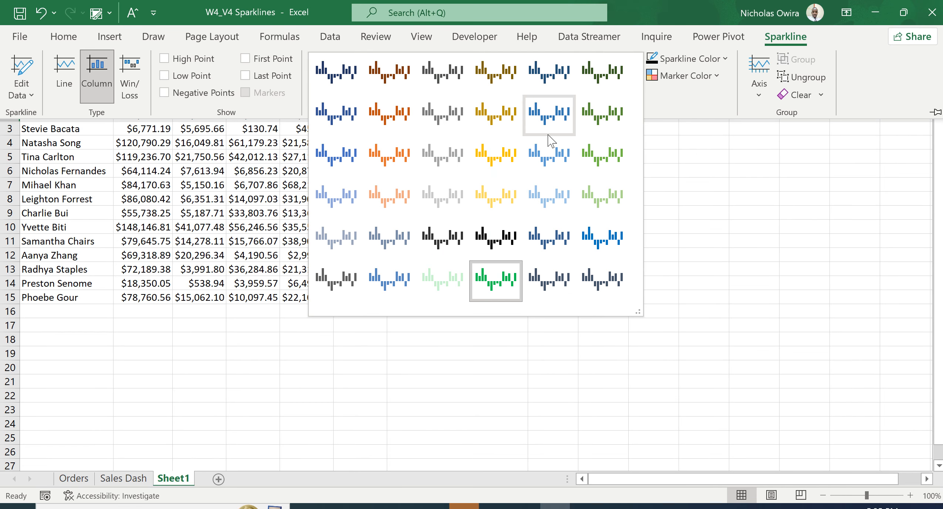
left_click(501, 153)
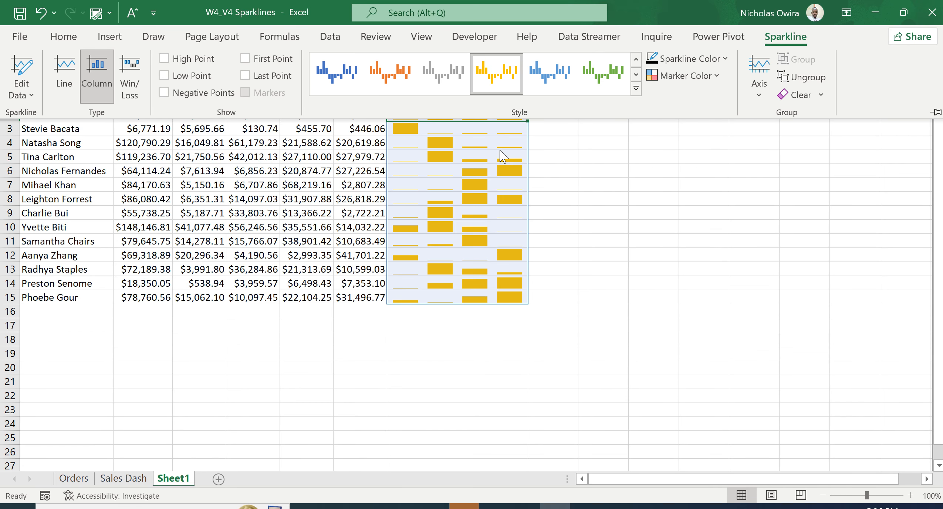
left_click(637, 88)
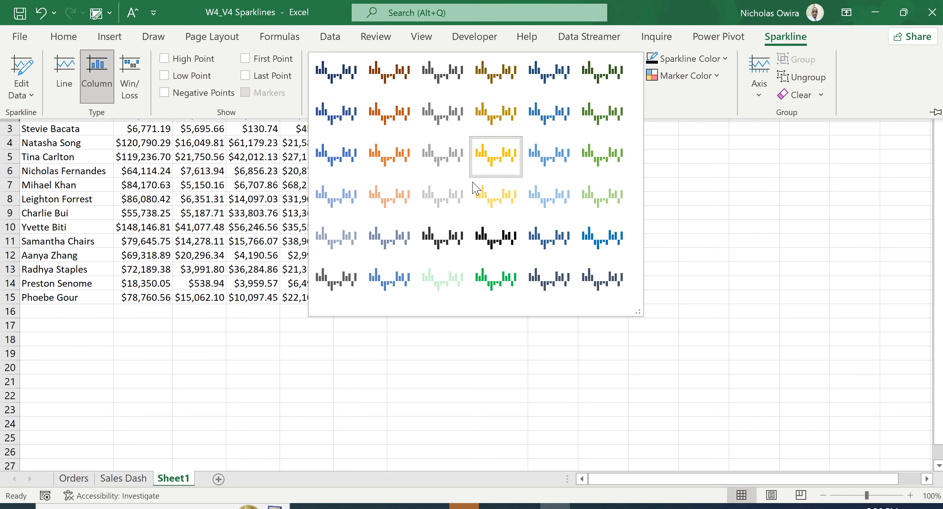
left_click(381, 284)
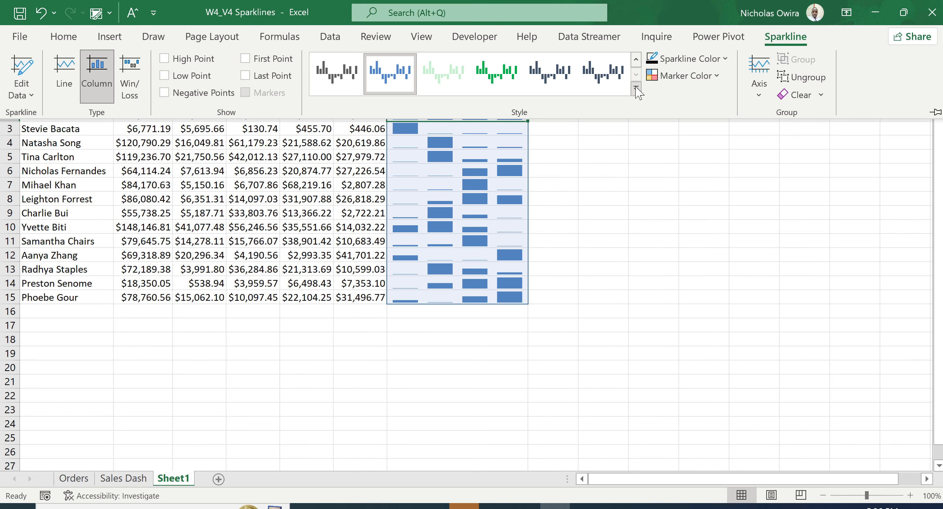
left_click(500, 79)
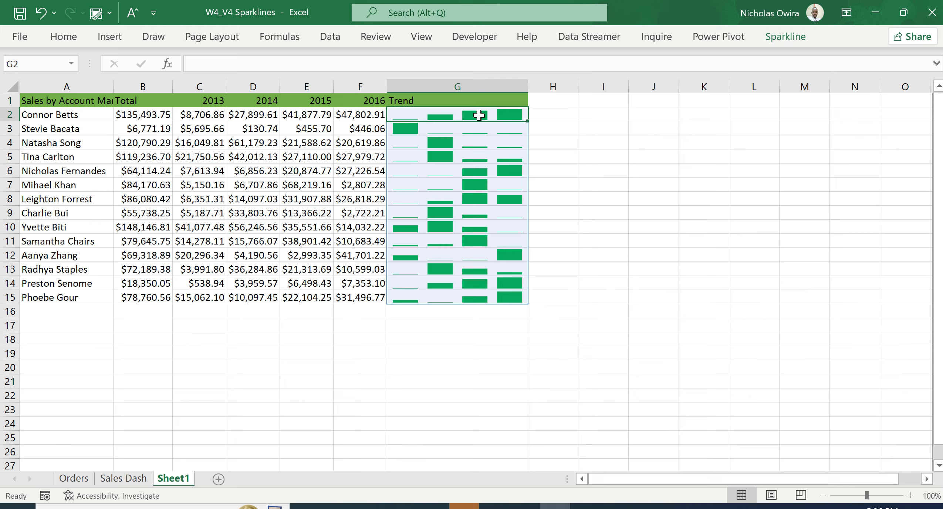
left_click(771, 40)
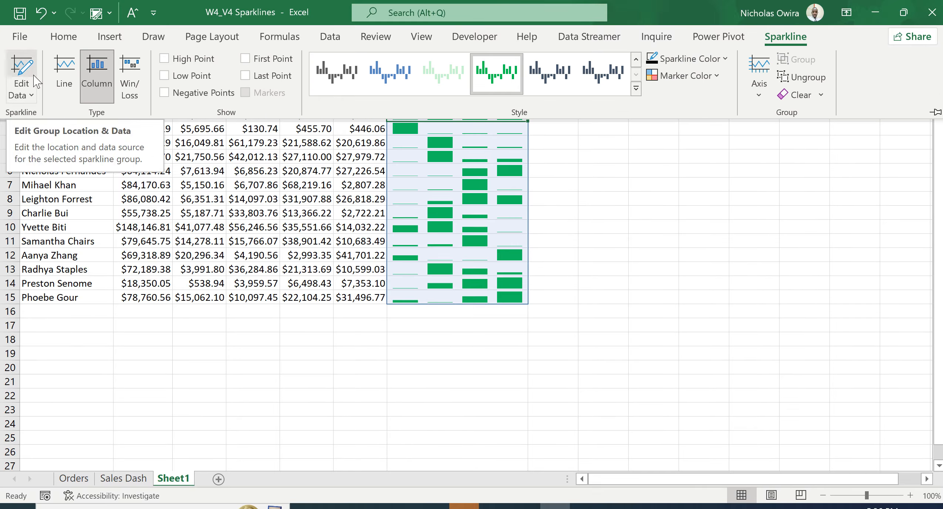
left_click(23, 84)
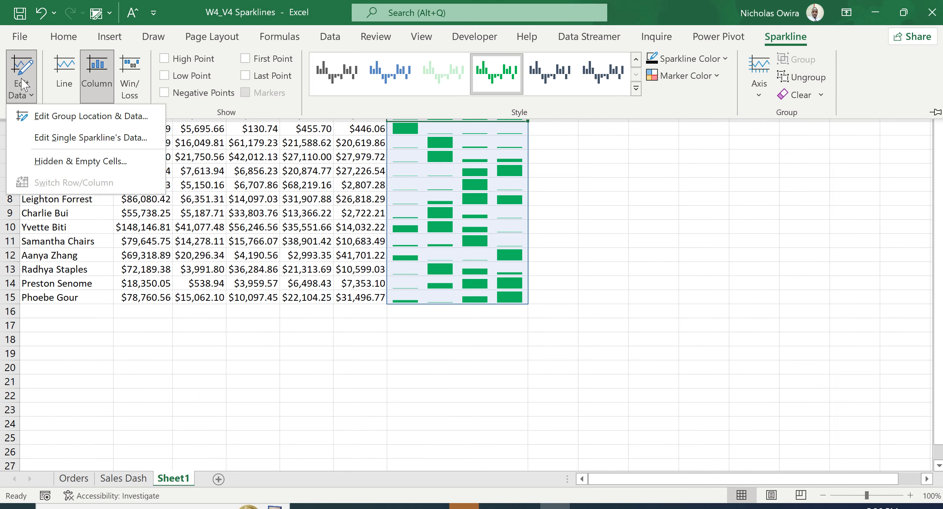
left_click(55, 116)
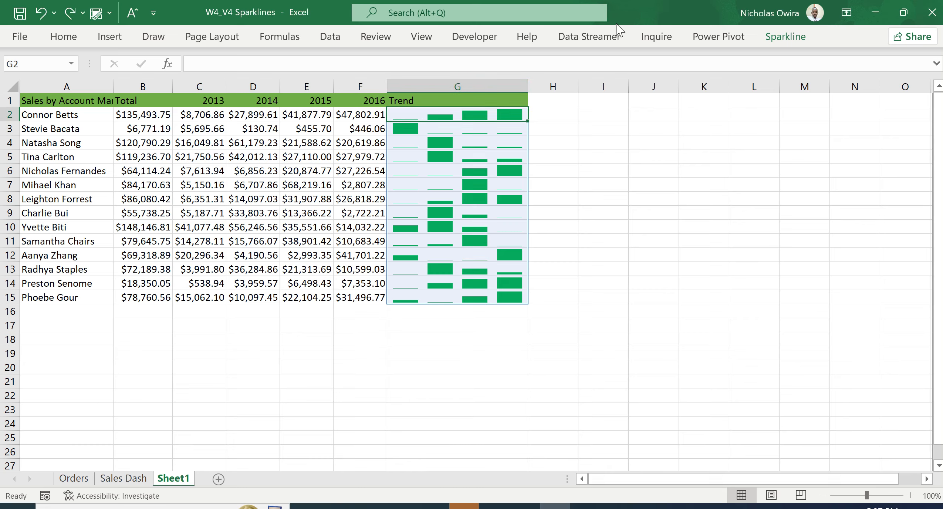
left_click(786, 39)
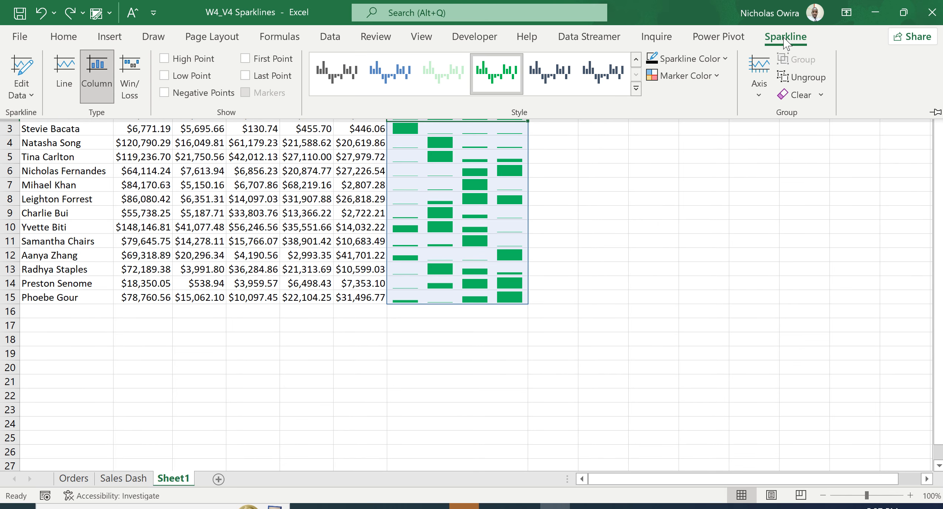
left_click(650, 217)
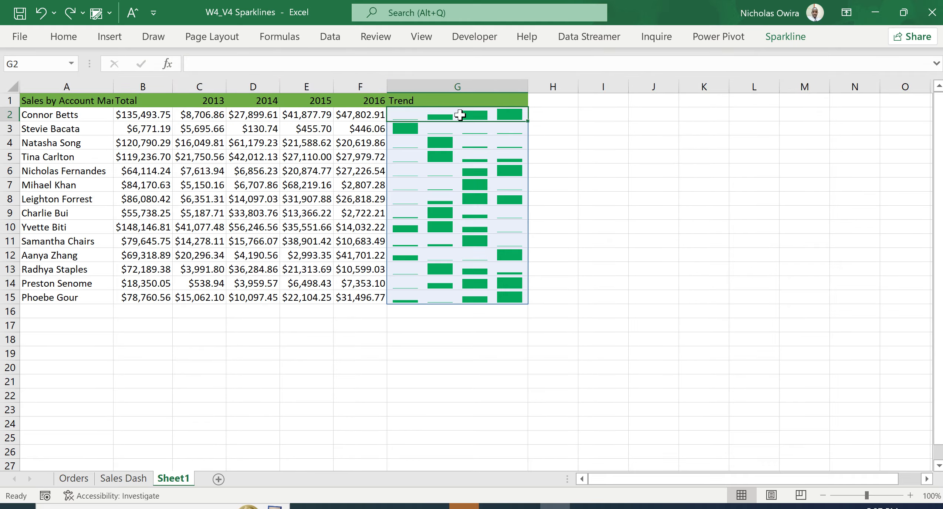
Edit the single sparkline in G2 so its source data range is B2:F2, including the Total column
left_click(773, 39)
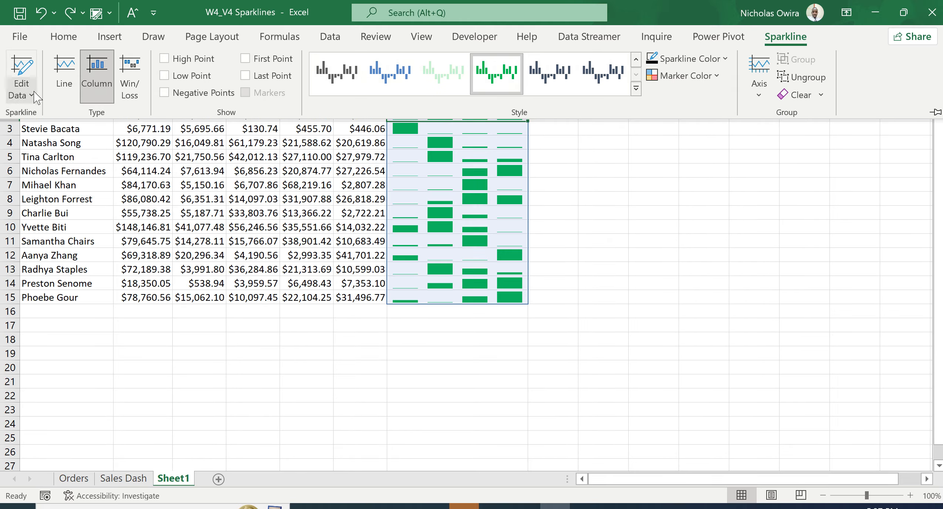
left_click(32, 95)
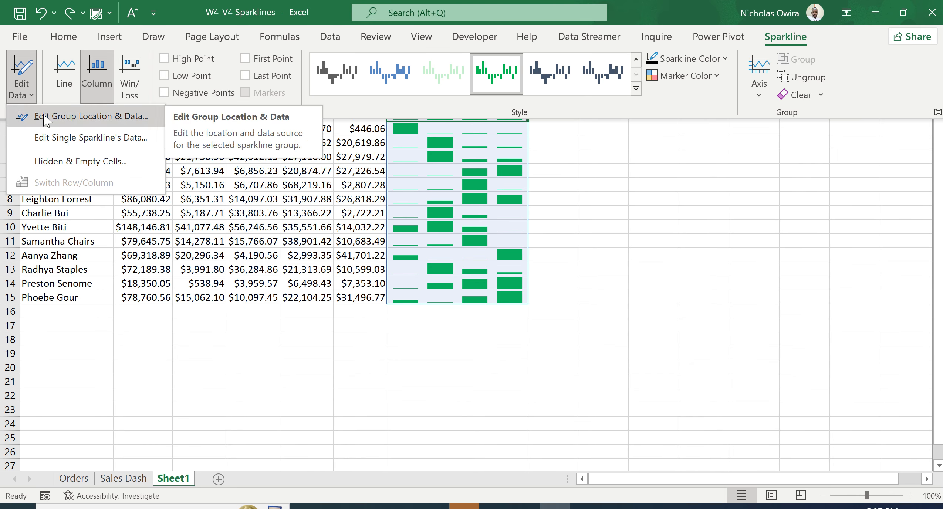
left_click(59, 136)
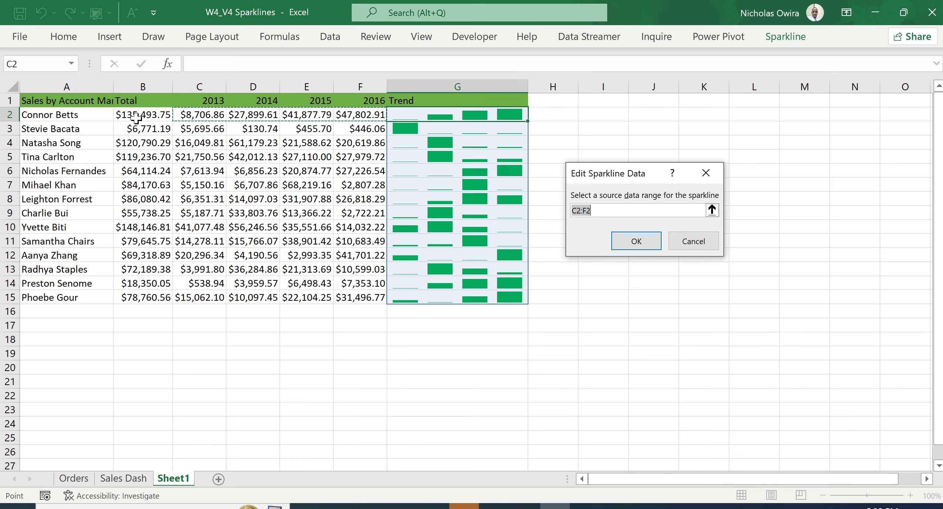
left_click_drag(136, 118, 167, 129)
left_click_drag(379, 65, 378, 110)
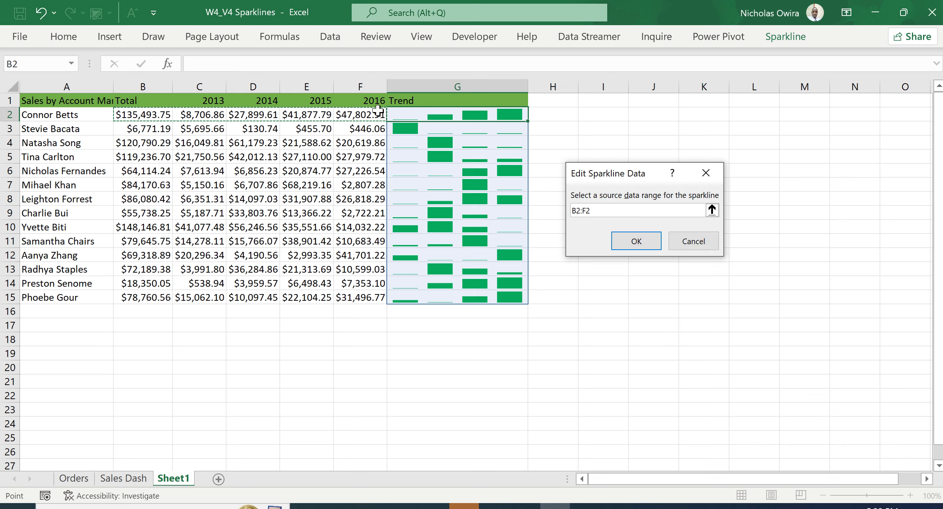
left_click(636, 241)
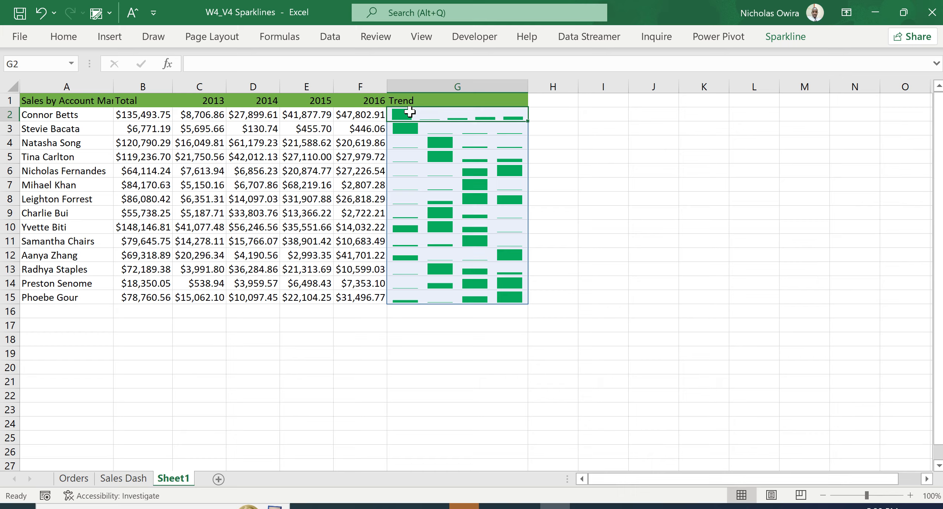
left_click(592, 141)
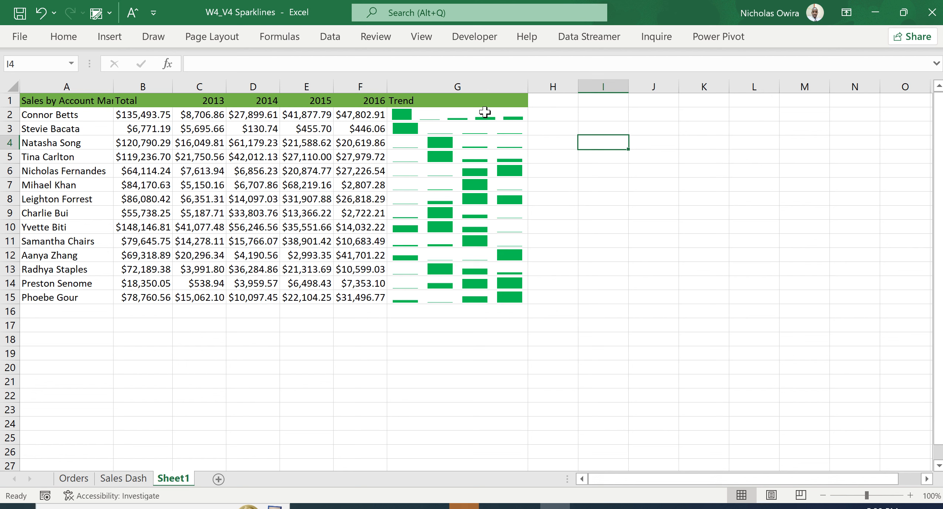
Fill the edited sparkline from G2 down the Trend column to G15
left_click(489, 117)
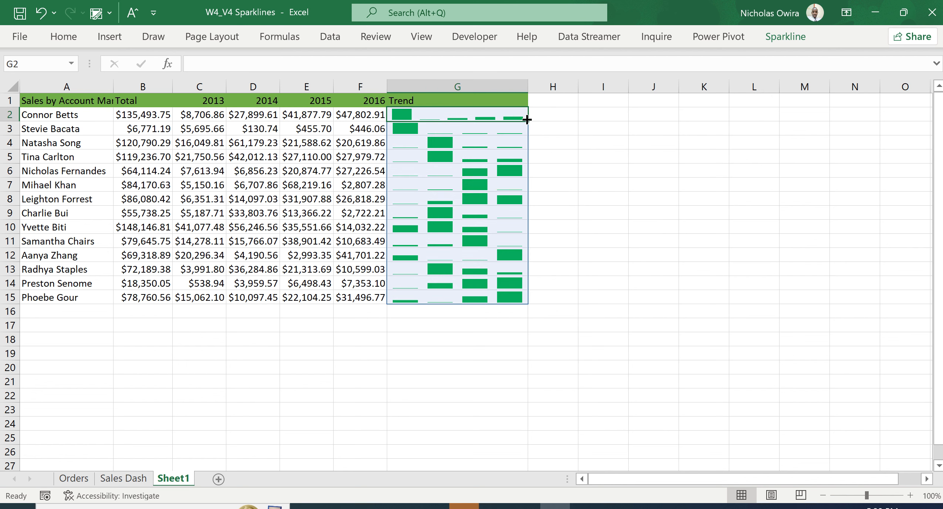
left_click_drag(527, 119, 537, 309)
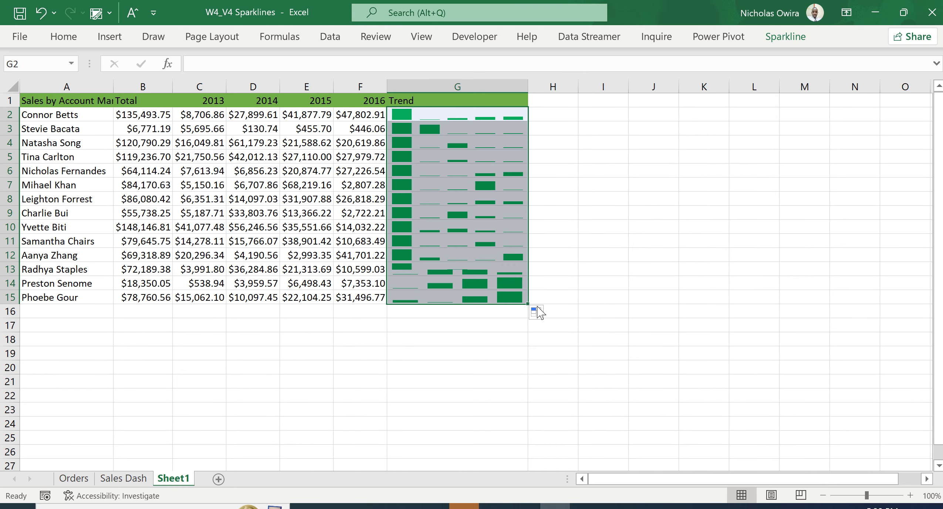
left_click(569, 285)
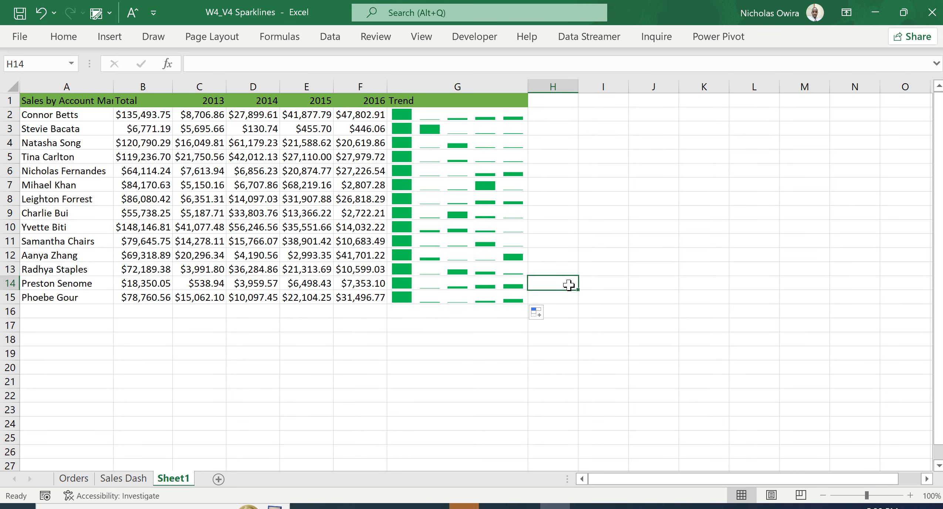
left_click(442, 110)
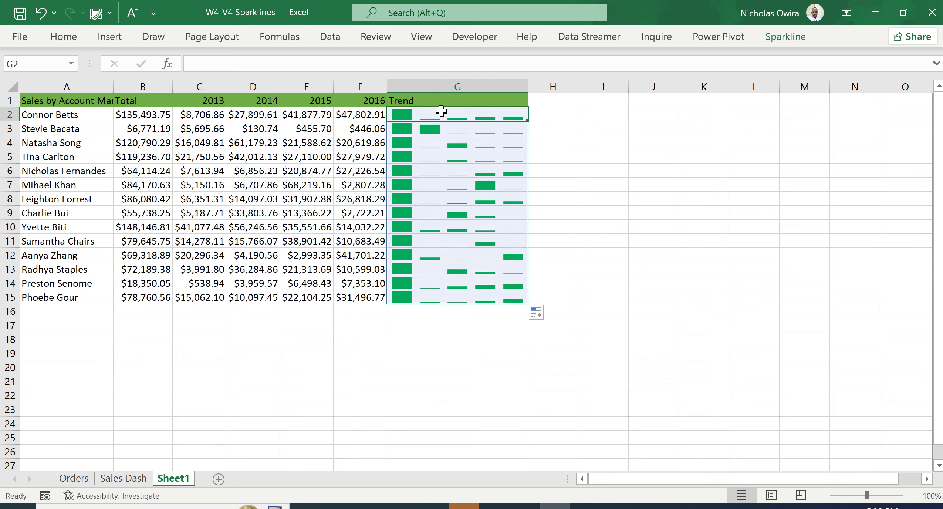
left_click(769, 39)
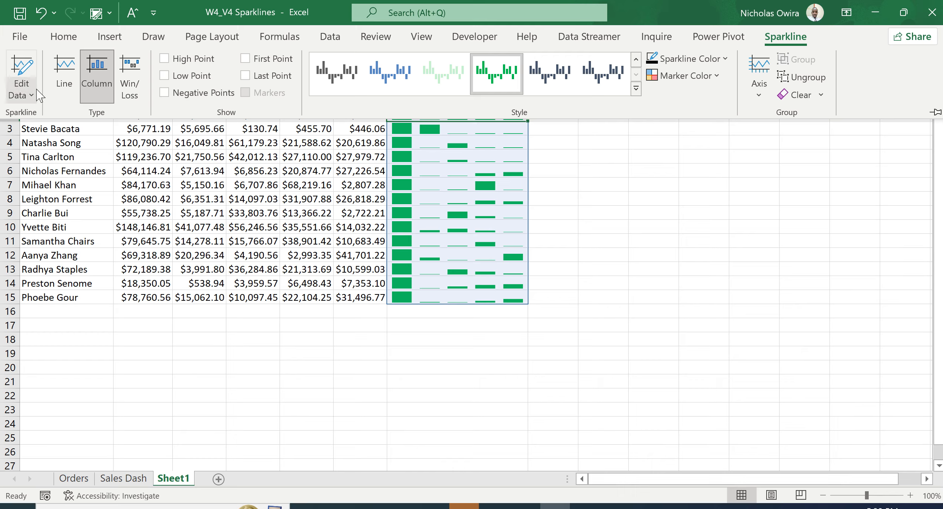
left_click(31, 95)
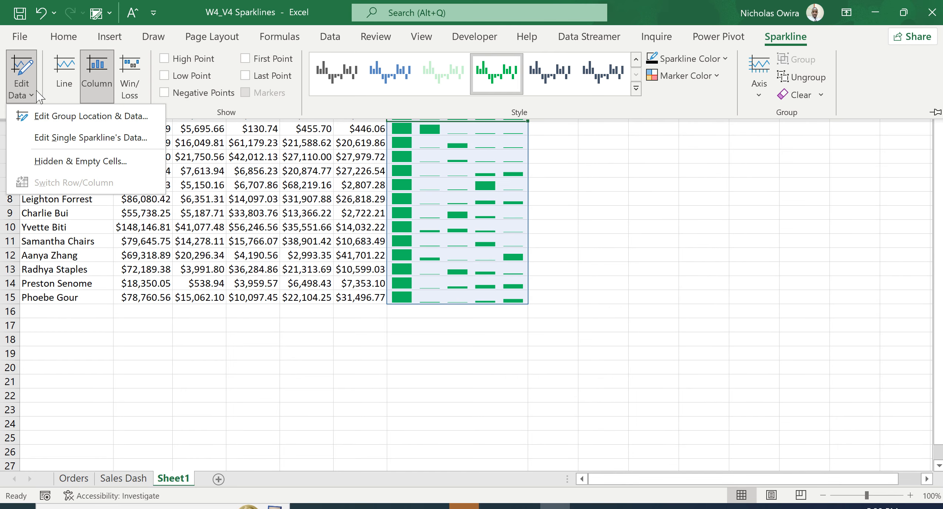
left_click(51, 118)
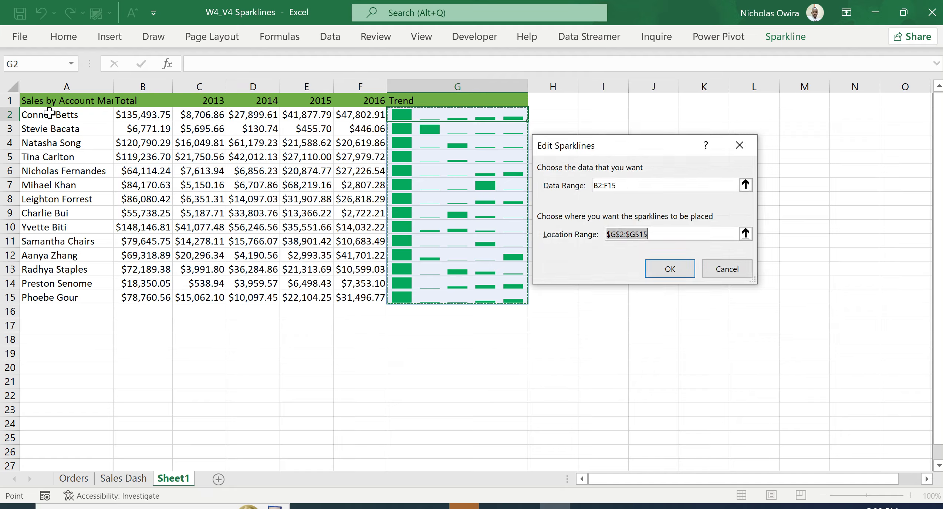
left_click_drag(204, 110, 349, 295)
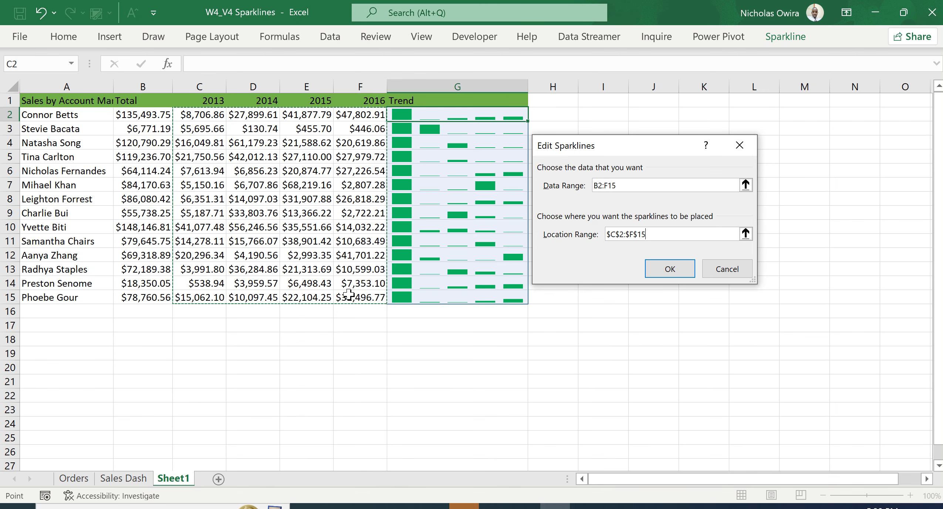
left_click(671, 270)
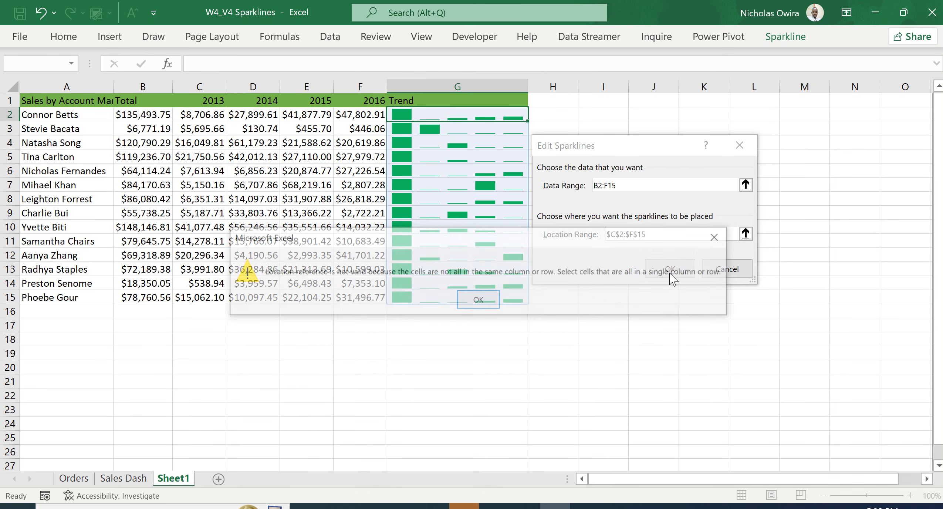
left_click(478, 300)
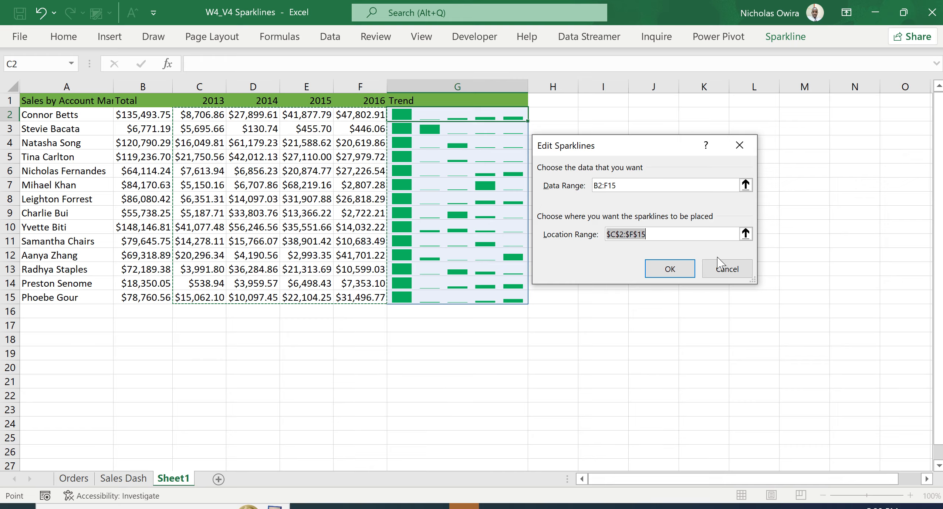
left_click(725, 267)
left_click(562, 167)
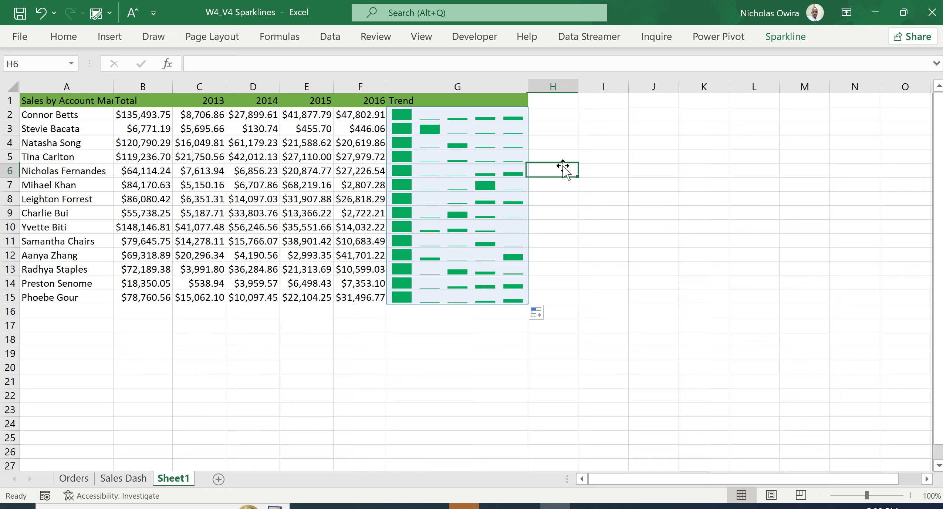
Set the G2 sparkline's source data range to C2:F2 and fill it down the Trend column to G15
left_click(462, 115)
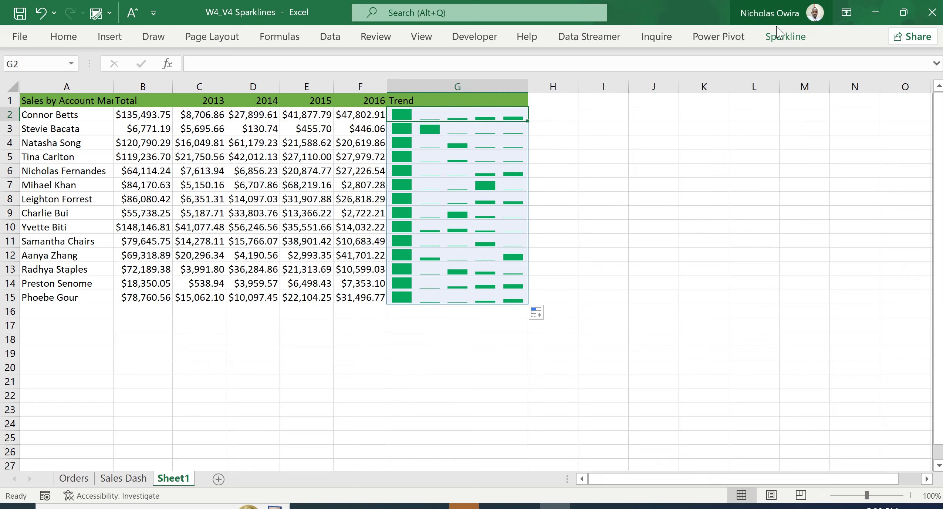
left_click(789, 33)
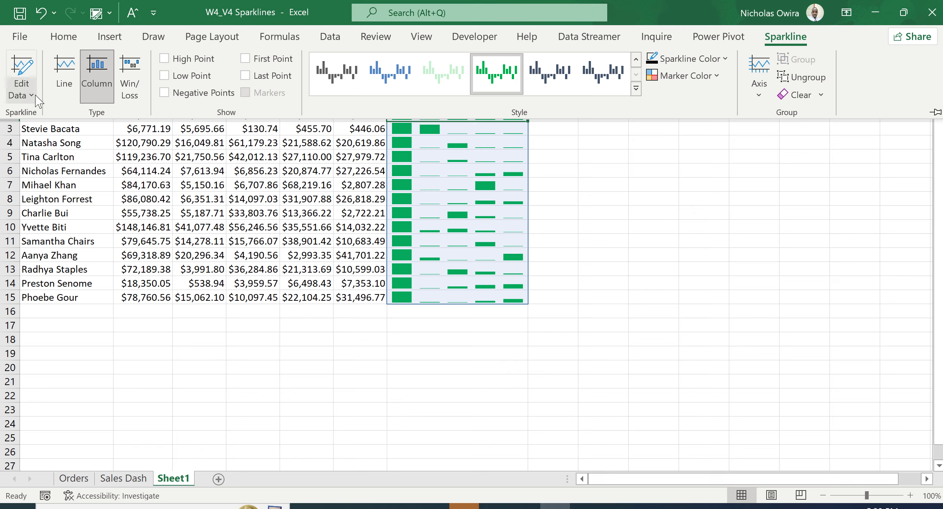
left_click(22, 93)
left_click(60, 138)
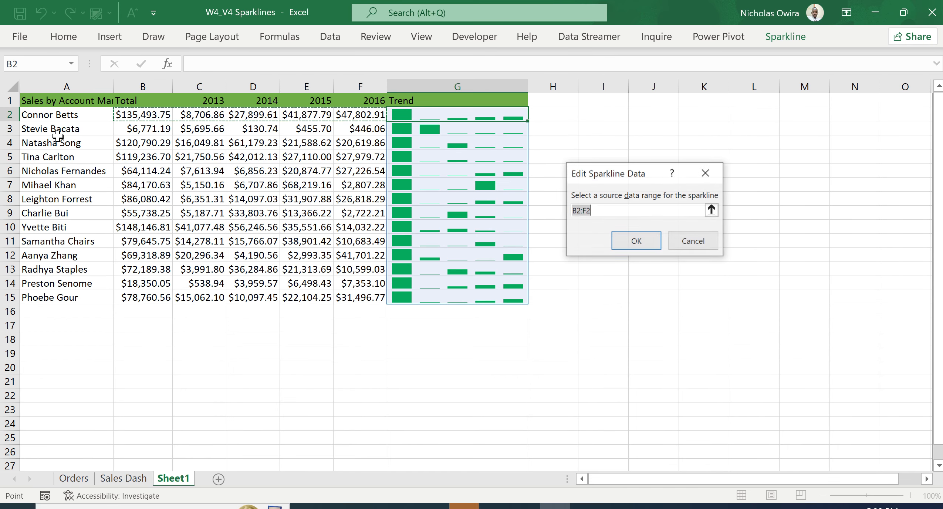
left_click_drag(200, 116, 355, 107)
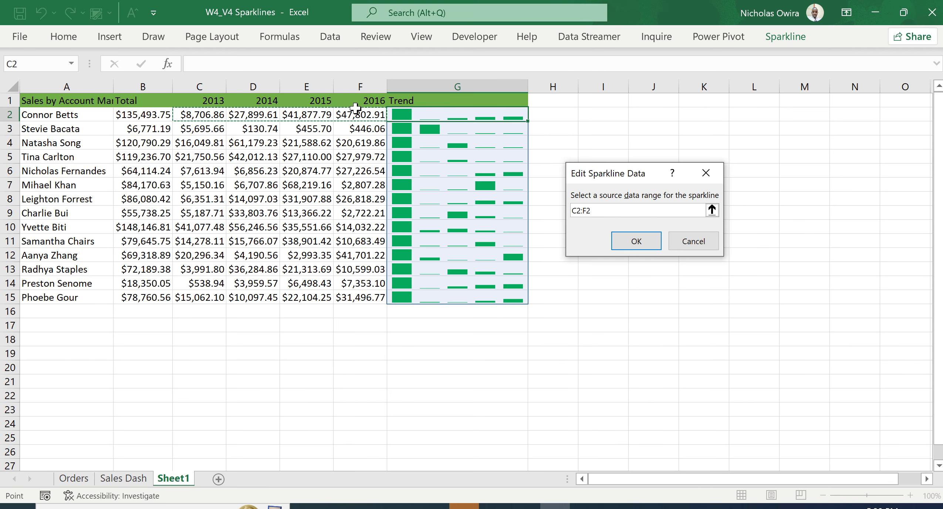
left_click(630, 240)
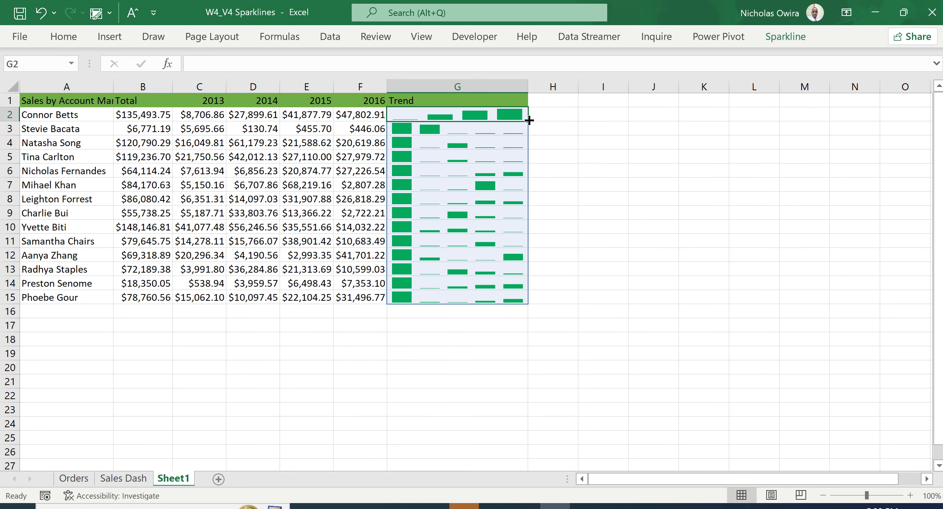
left_click_drag(528, 121, 543, 304)
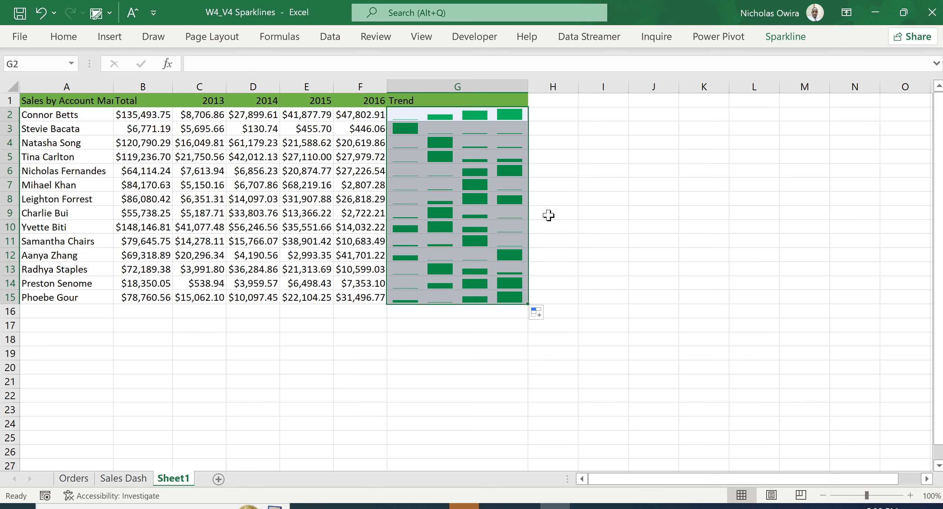
left_click(543, 189)
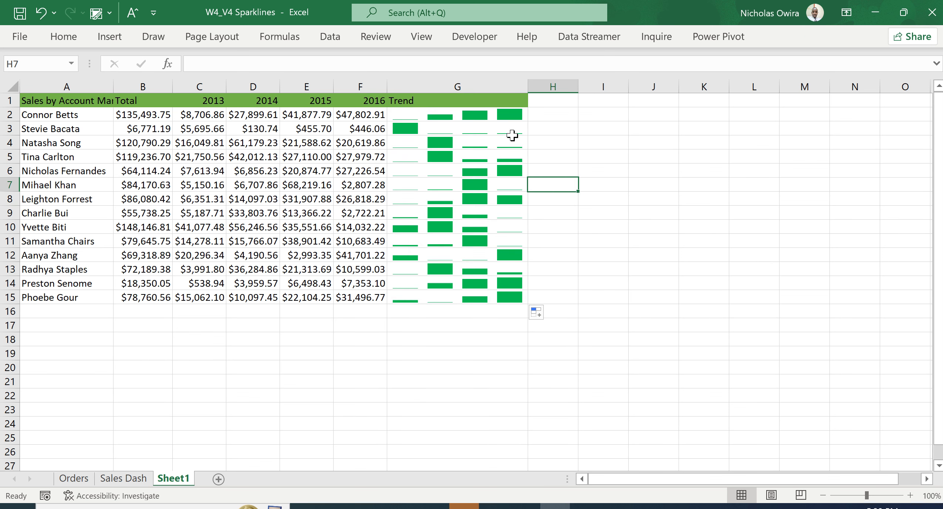
Ungroup the G2 sparkline from the Trend sparkline group and select Trend cells to check the separation
left_click(500, 118)
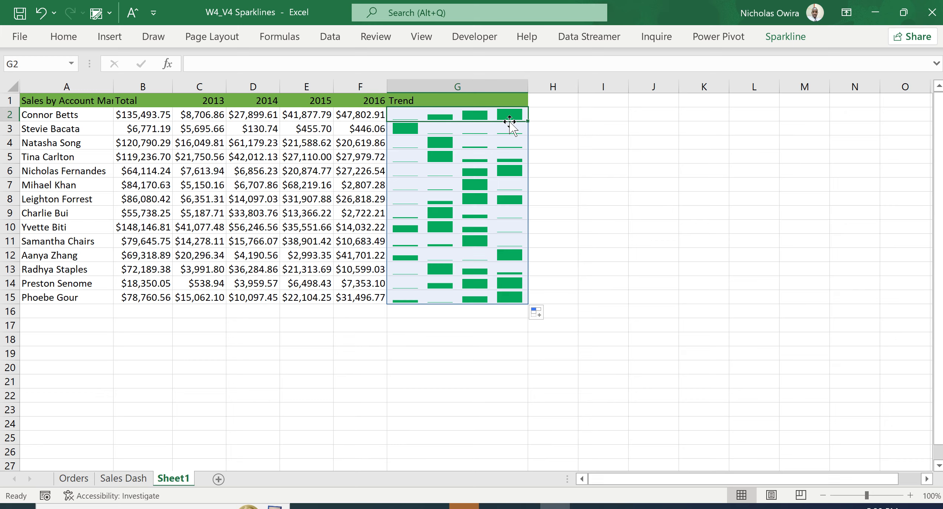
left_click(786, 37)
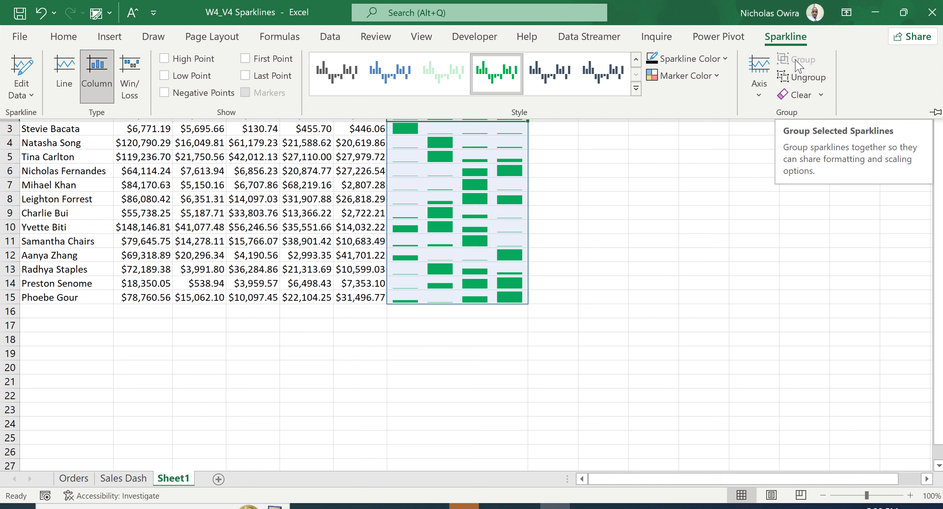
left_click(803, 77)
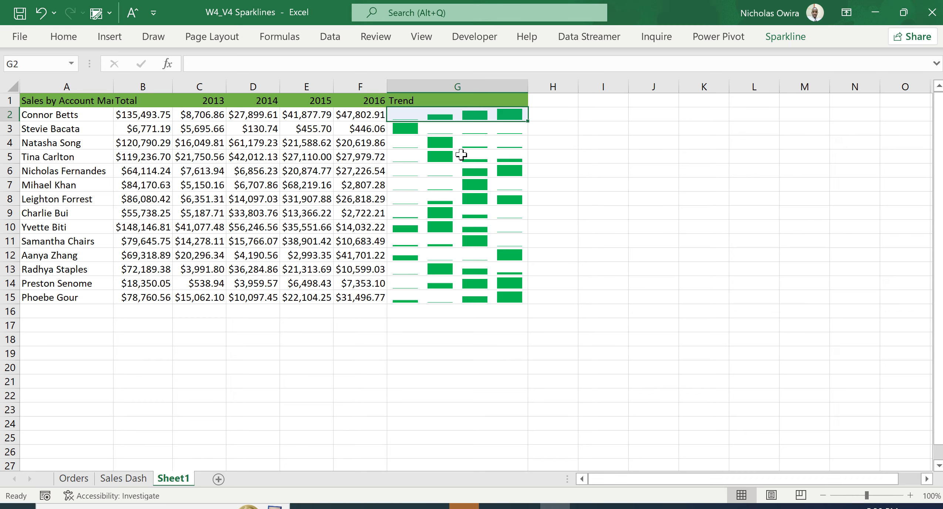
left_click(461, 156)
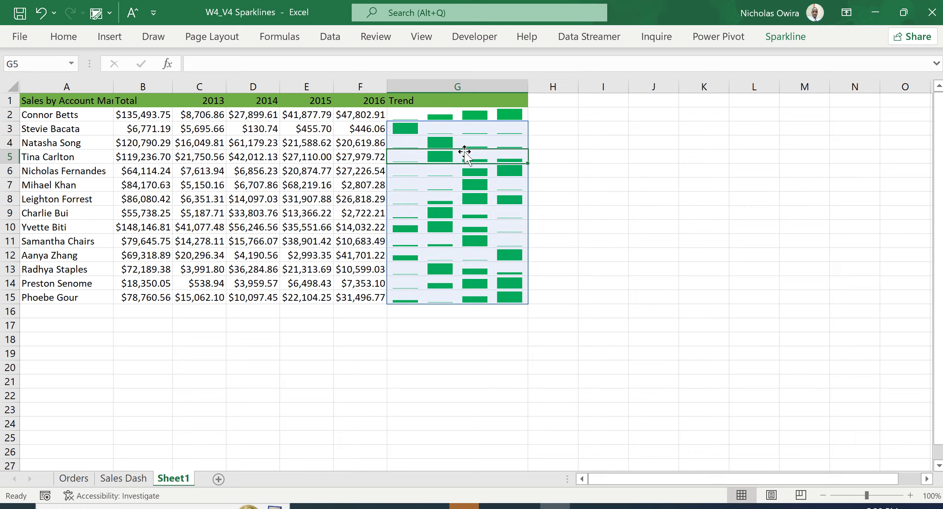
left_click(474, 132)
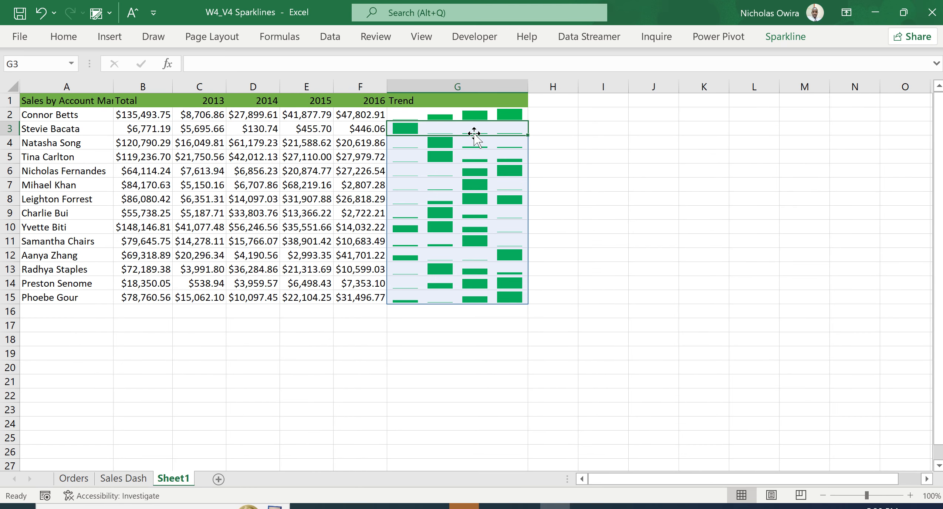
left_click(477, 115)
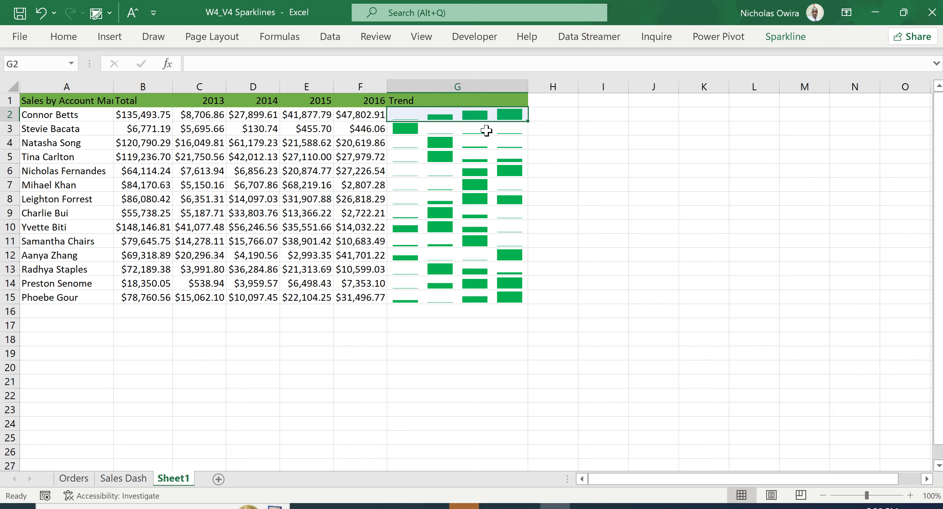
left_click(484, 130)
left_click(486, 115)
Group all the Trend sparklines in G2:G15 into one sparkline group
left_click_drag(486, 115, 498, 296)
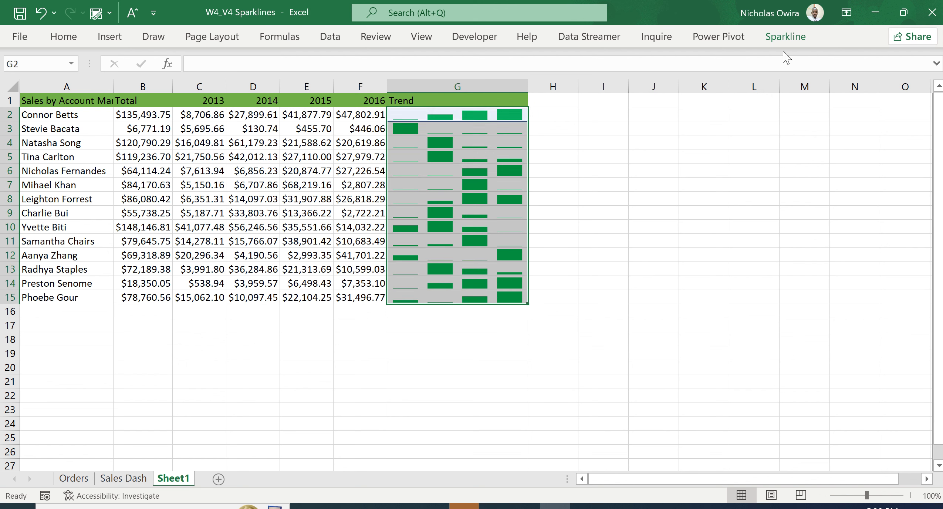
left_click(786, 37)
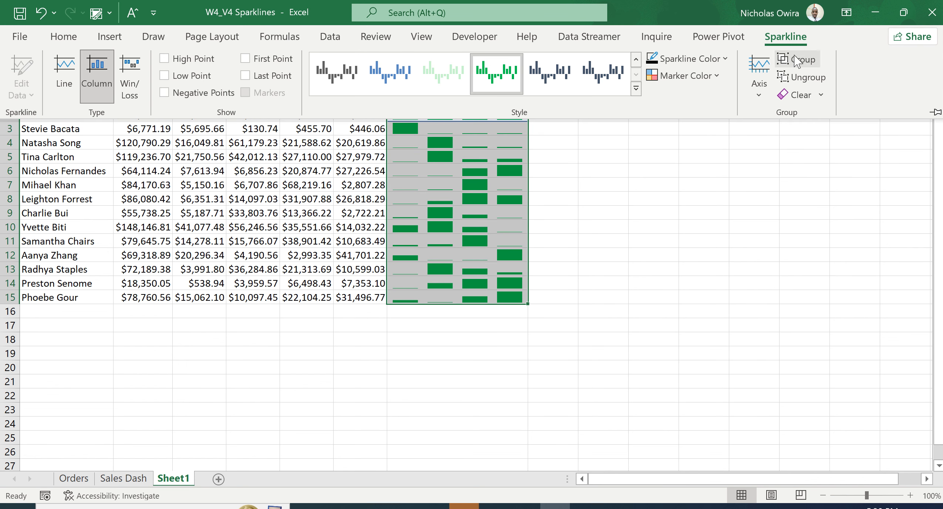
left_click(660, 173)
left_click(557, 163)
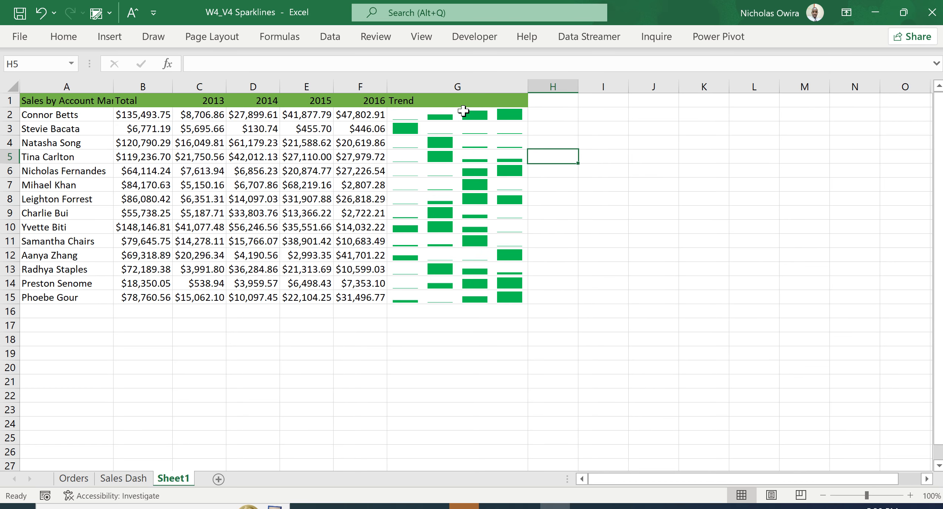
Ungroup all the Trend sparklines in G2:G15 into individual sparklines
left_click_drag(464, 113, 499, 295)
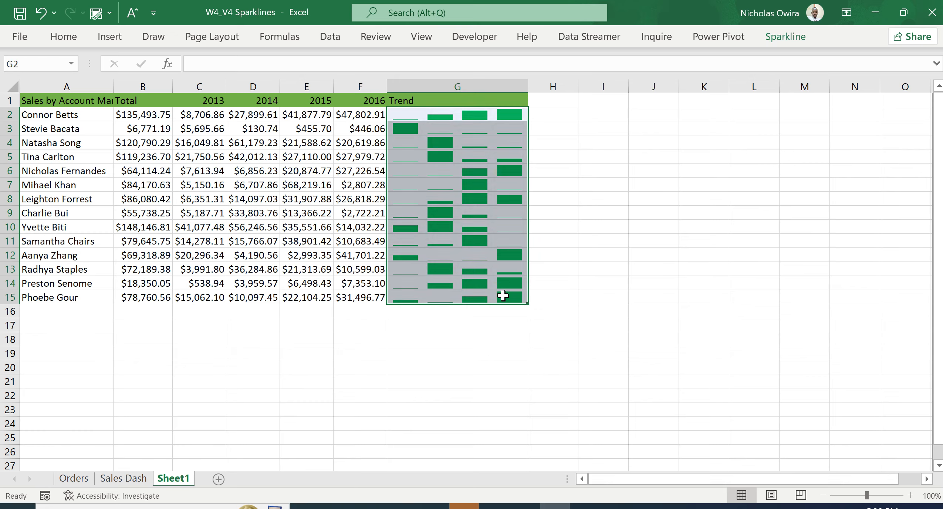
left_click(789, 39)
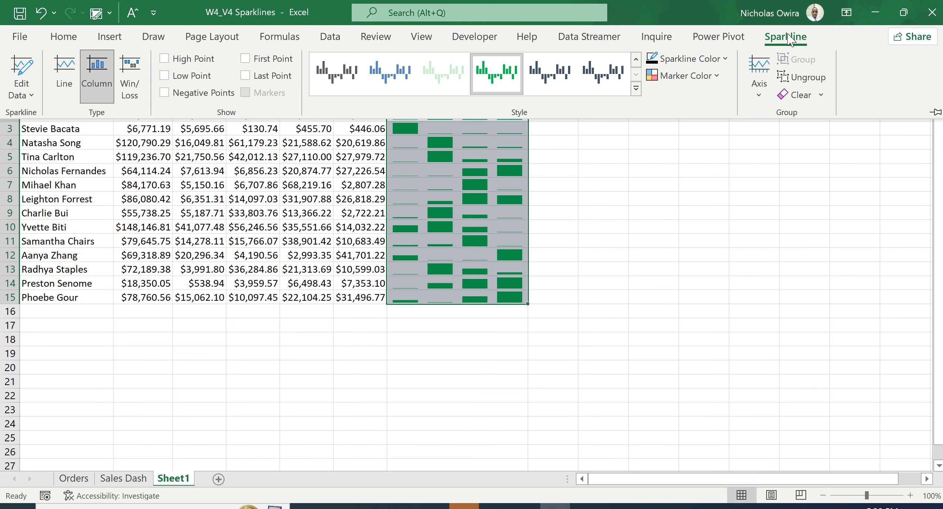
left_click(796, 79)
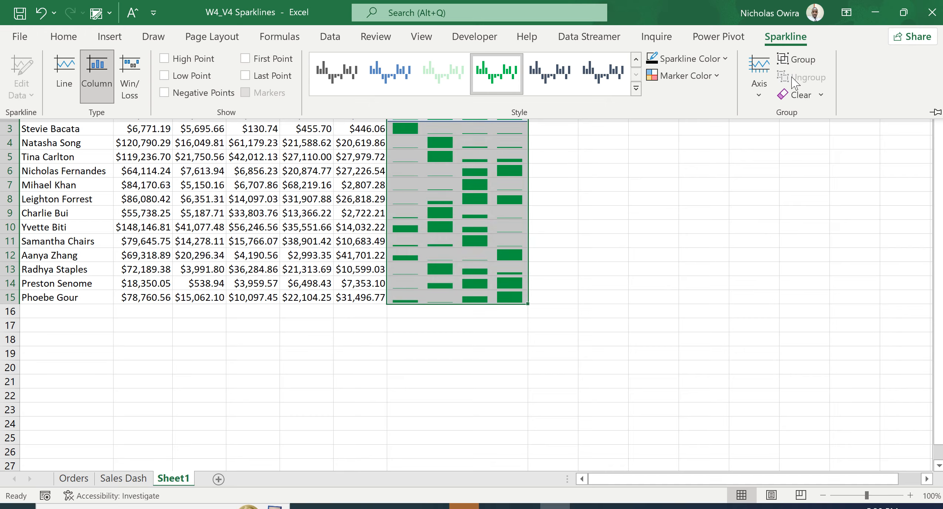
Select individual Trend cells between G2 and G11 one at a time to check whether their sparklines are separate
left_click(473, 153)
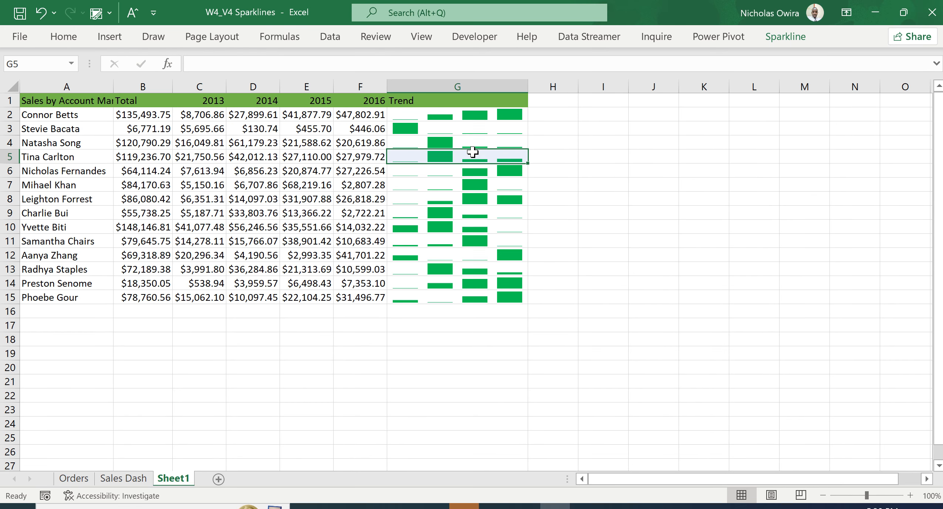
left_click(466, 118)
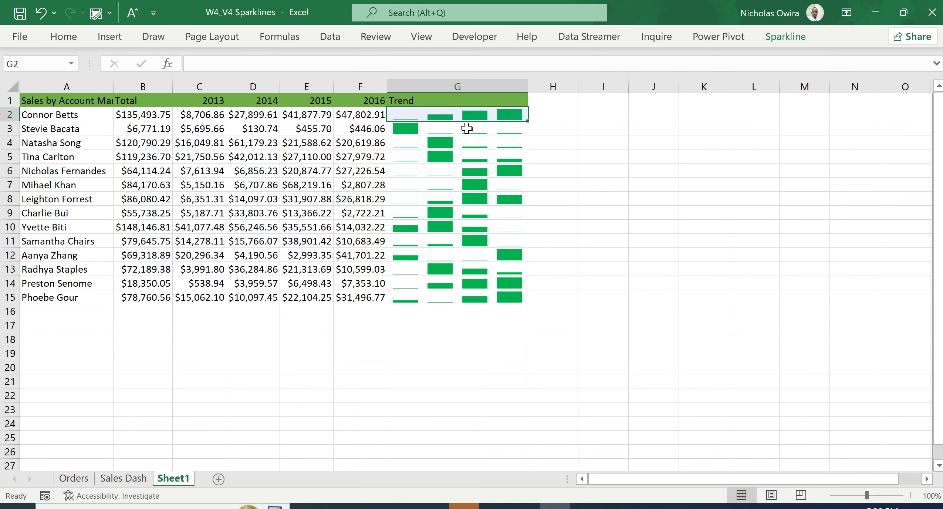
left_click(467, 133)
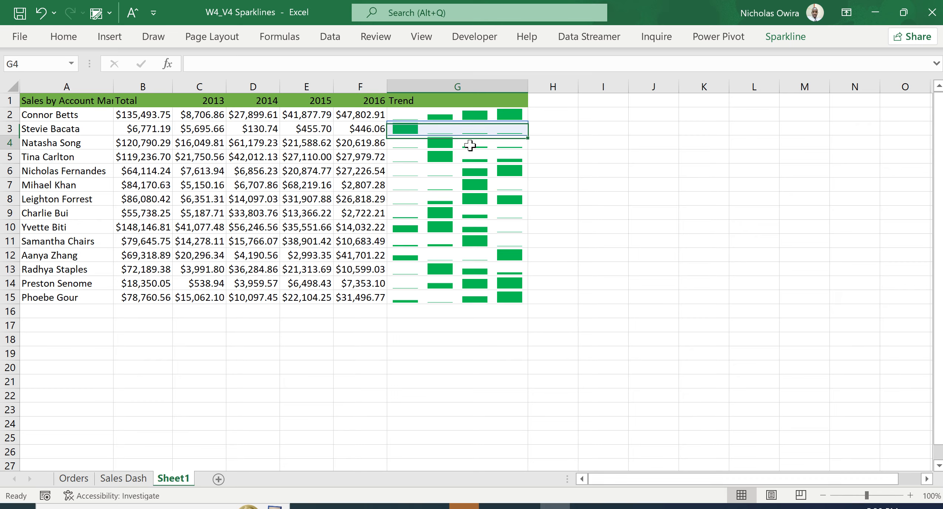
left_click(470, 145)
left_click(473, 161)
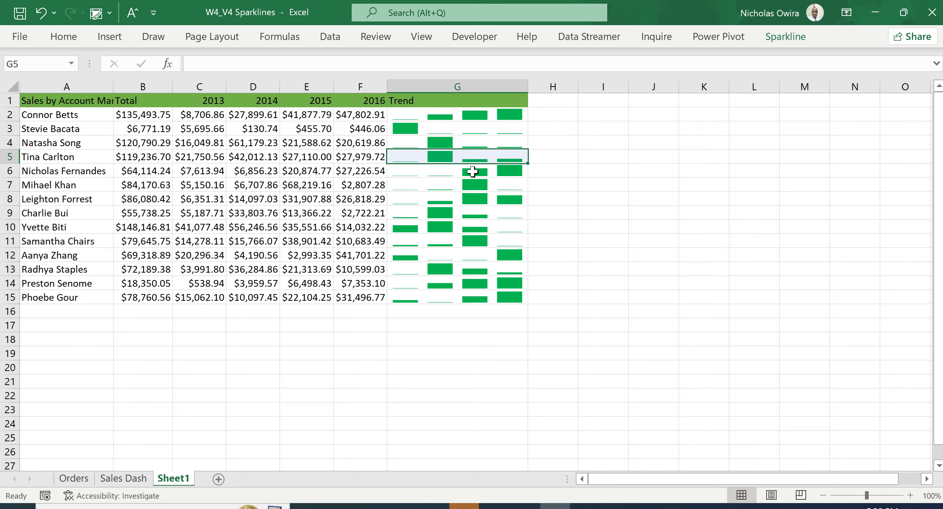
left_click(473, 174)
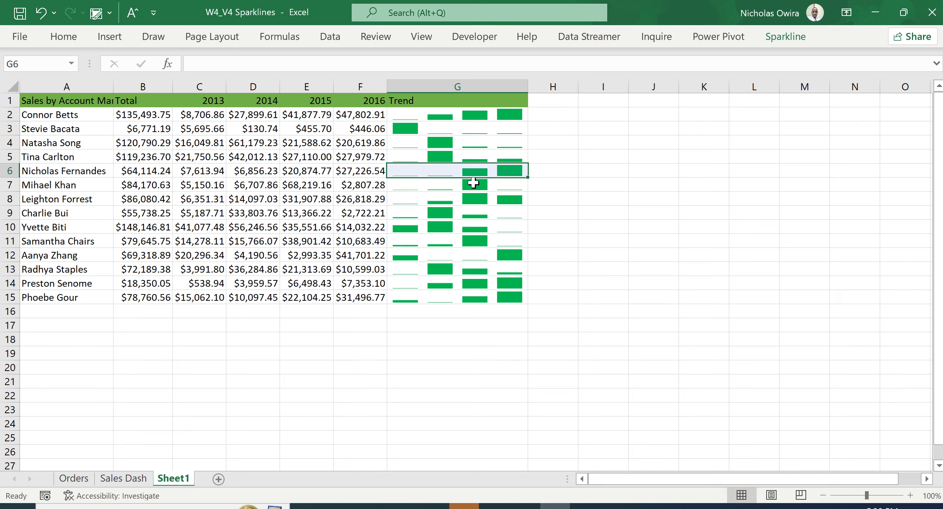
left_click(474, 185)
left_click(473, 196)
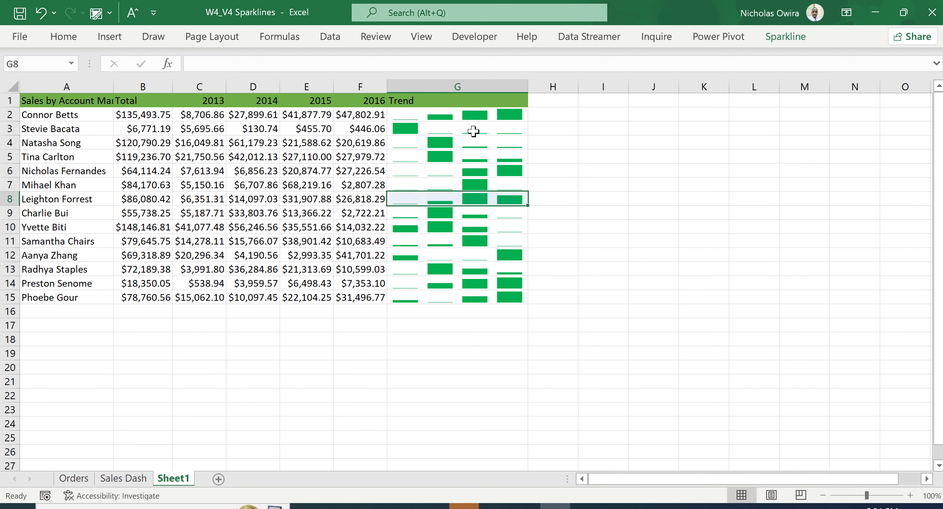
left_click(477, 224)
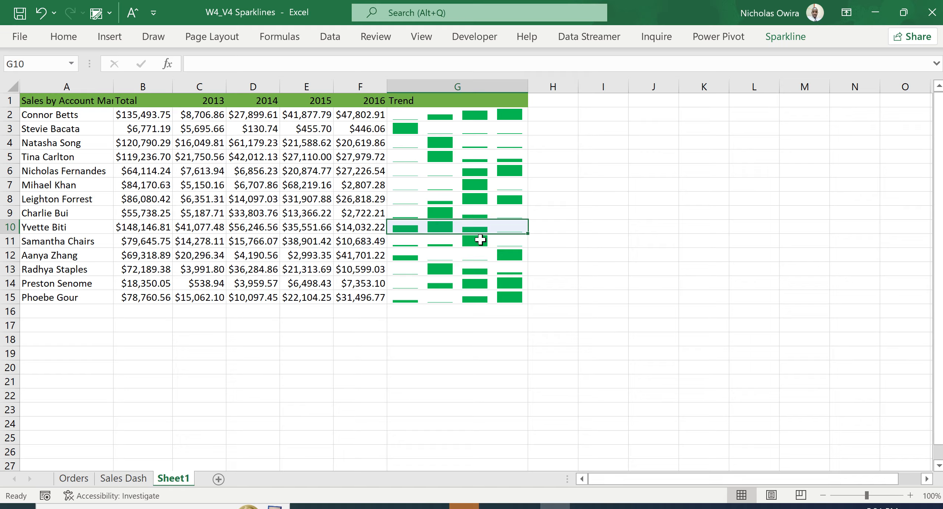
left_click(480, 240)
Regroup the sparklines in G2:G15 as a single group and select Trend cells to check the grouping
left_click_drag(469, 114, 505, 295)
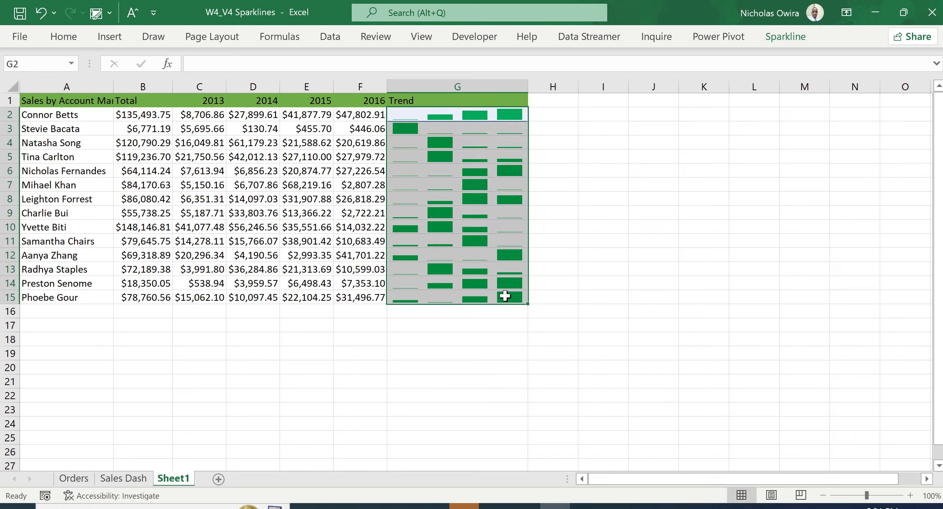
left_click(798, 43)
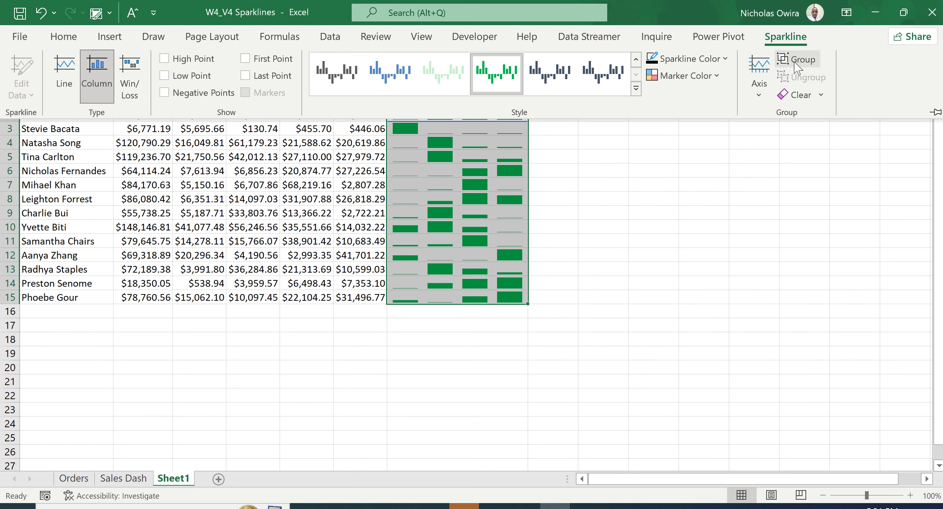
left_click(799, 63)
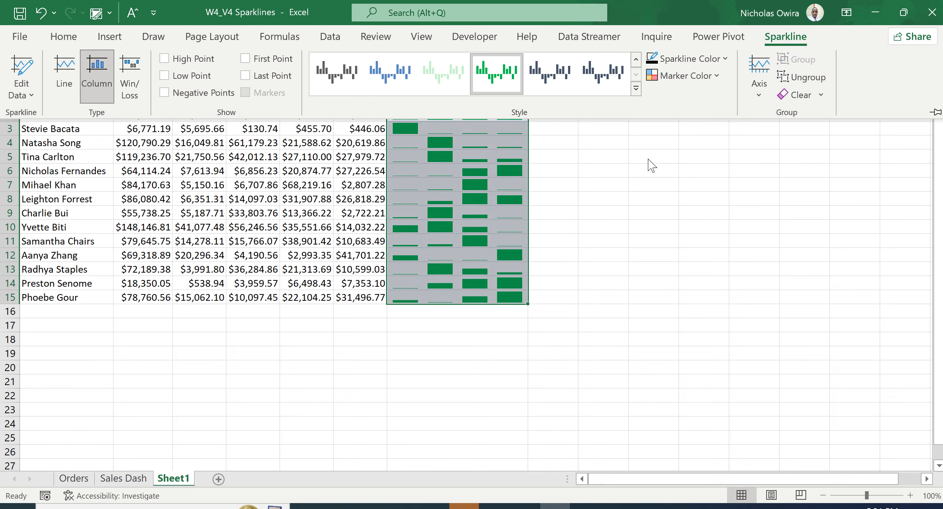
left_click(485, 157)
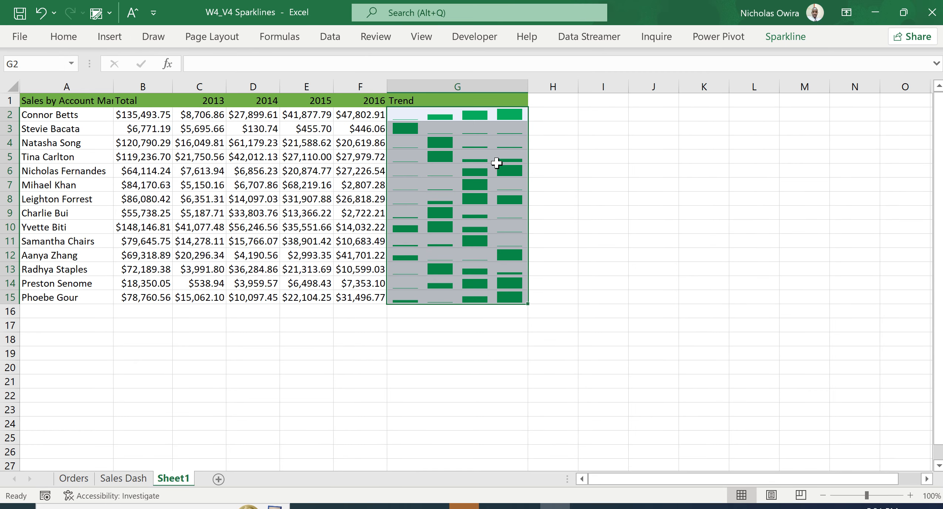
left_click(478, 115)
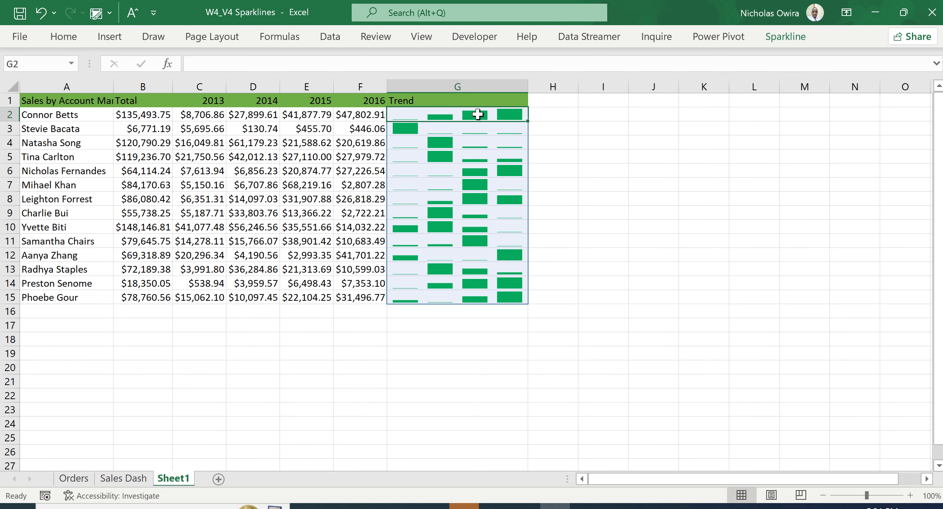
left_click(475, 129)
left_click(474, 114)
Show the High Point marker on the grouped Trend sparklines
left_click(787, 37)
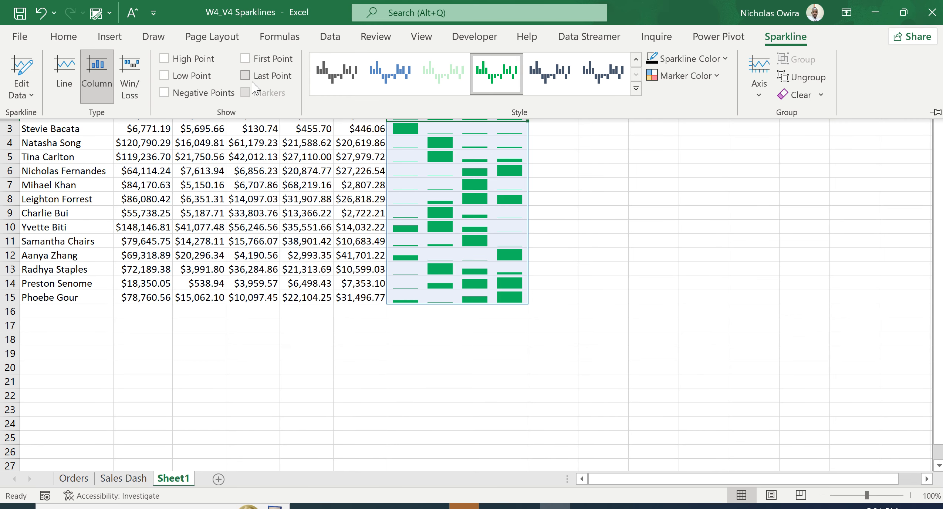
left_click(164, 59)
key("ctrl+F1")
left_click(498, 129)
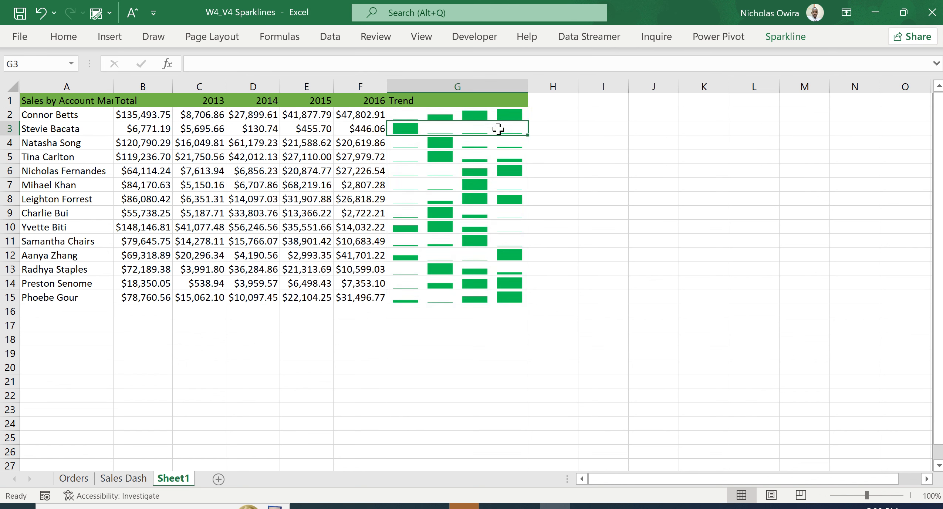
left_click(474, 114)
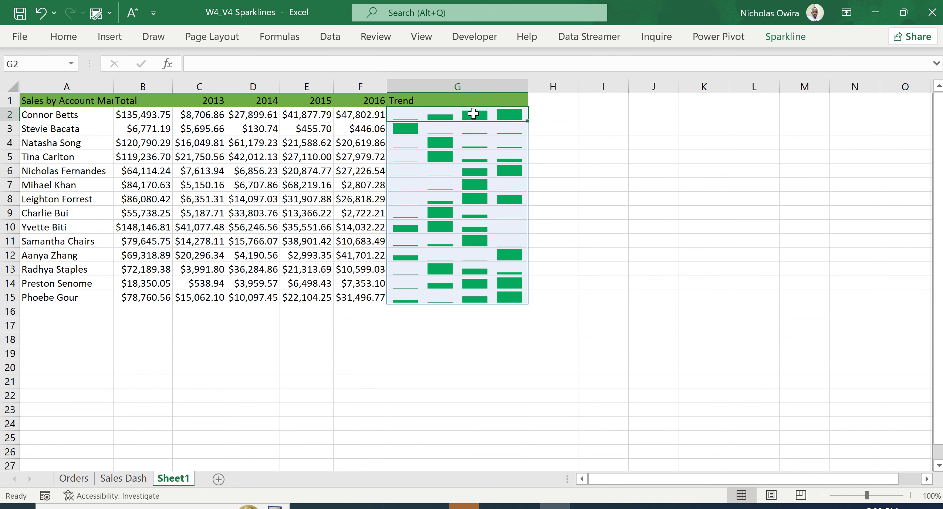
left_click(786, 36)
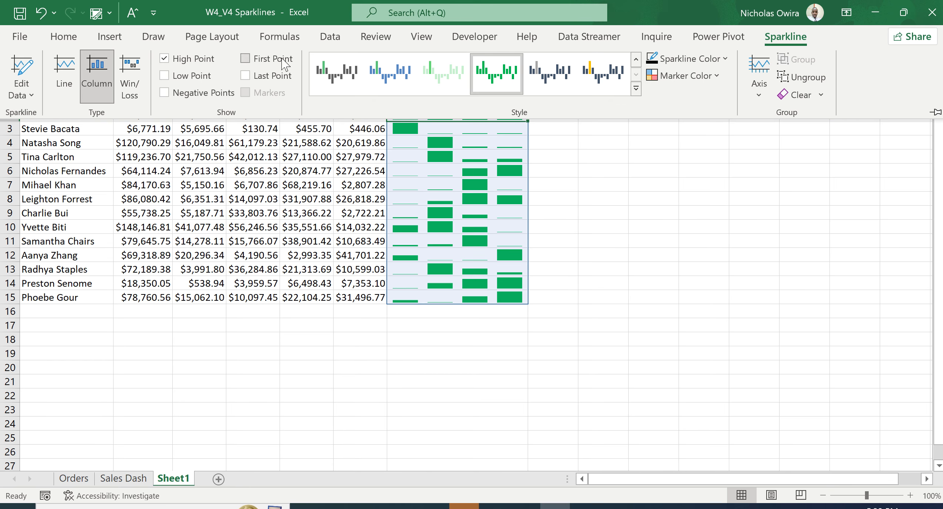
left_click(164, 59)
left_click(165, 59)
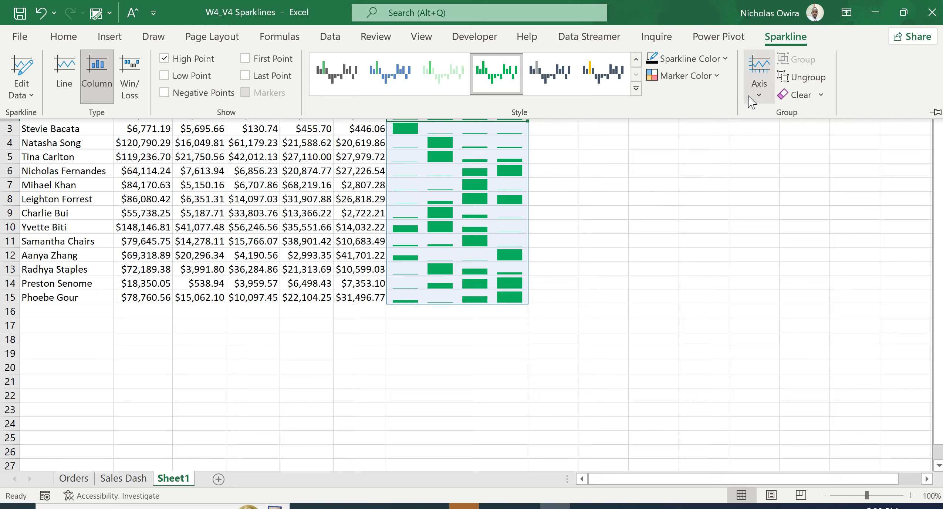
Set the High Point marker color of the Trend sparklines to the gold theme color
left_click(718, 75)
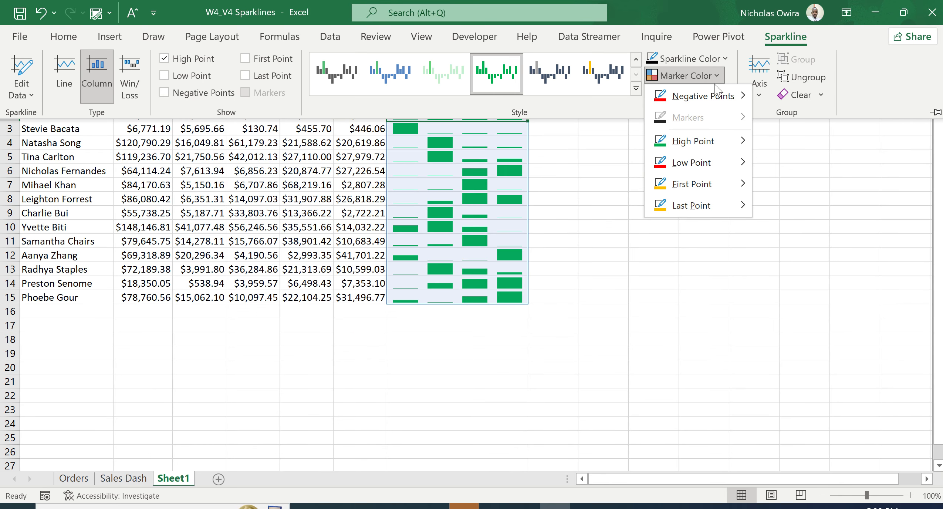
mouse_move(715, 141)
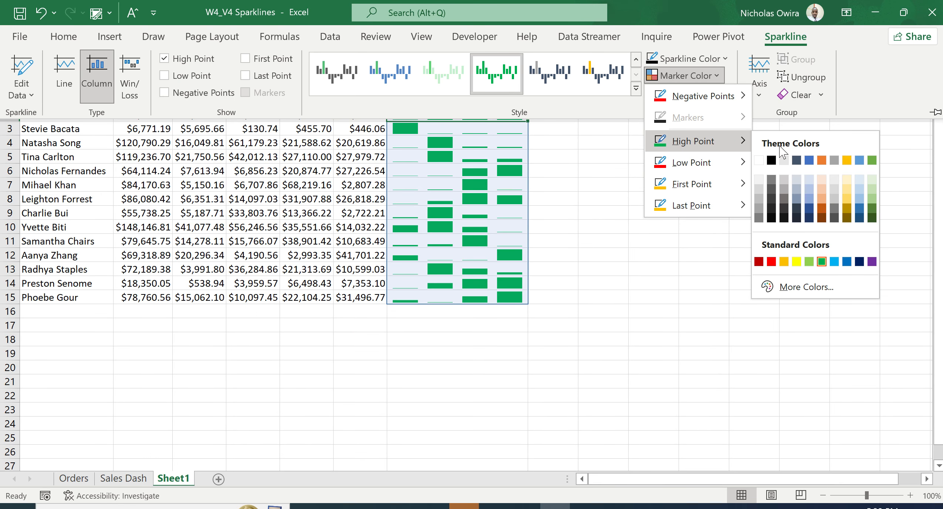
left_click(847, 160)
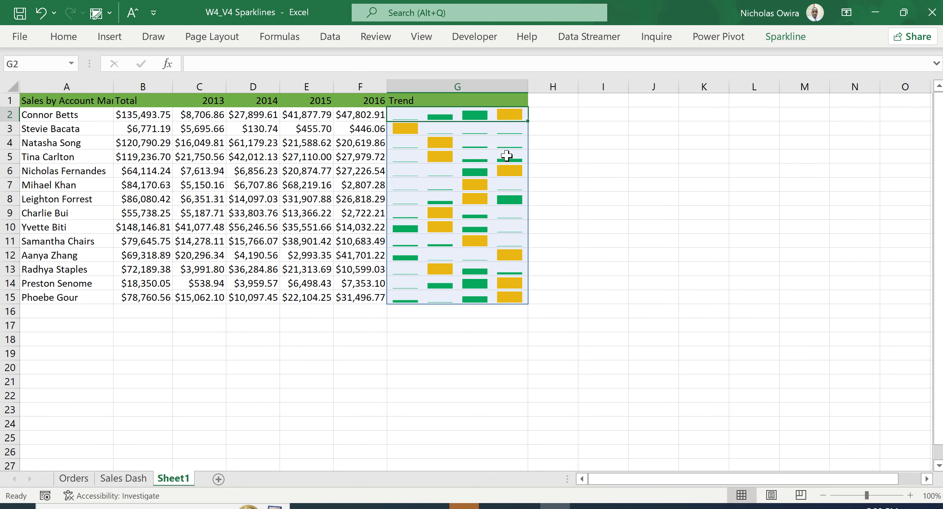
Show the Low Point marker on the Trend sparklines and set its color to black
left_click(799, 37)
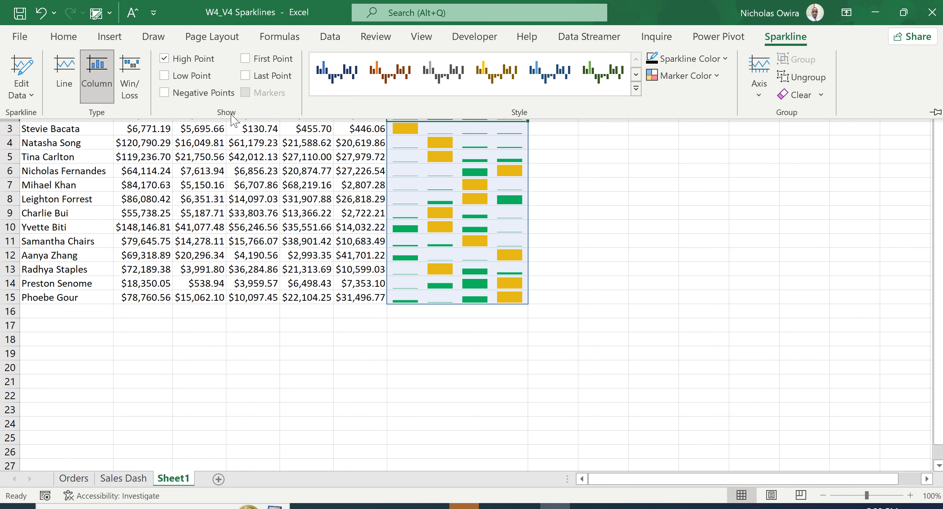
left_click(164, 76)
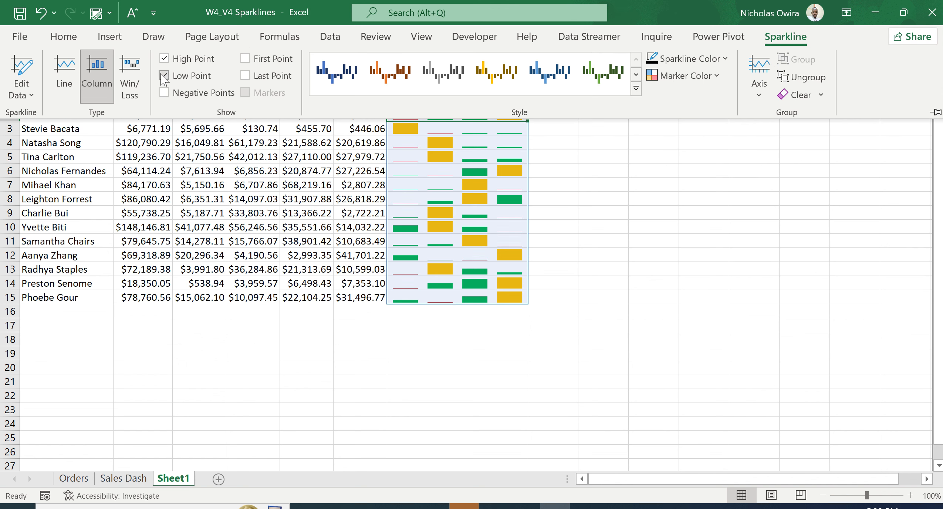
left_click(717, 76)
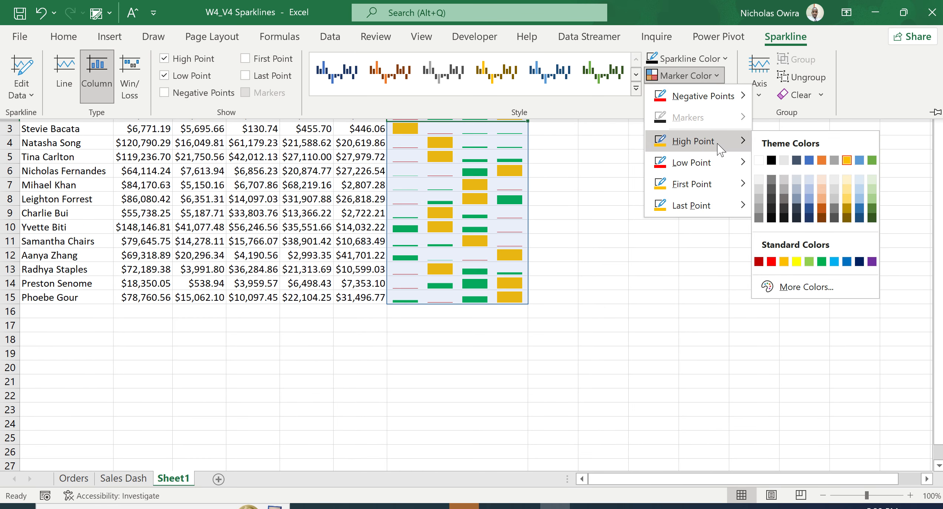
mouse_move(744, 164)
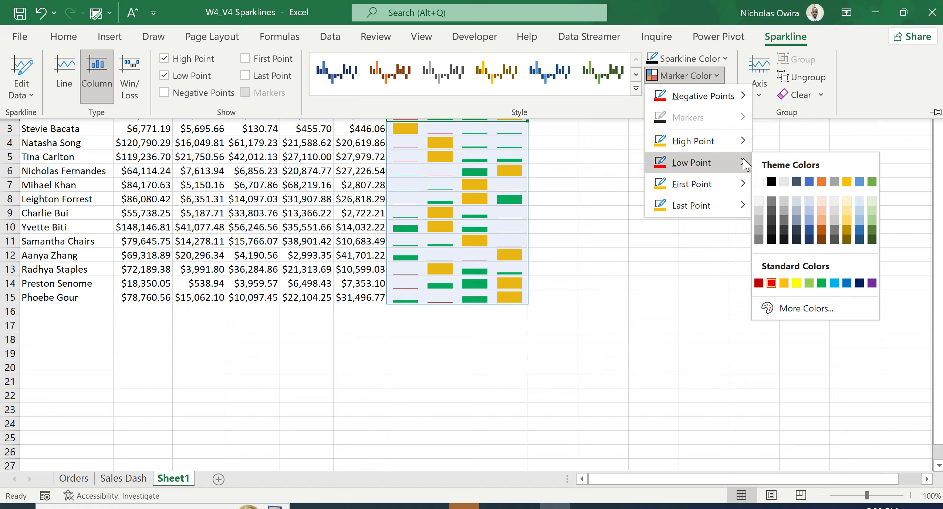
left_click(769, 180)
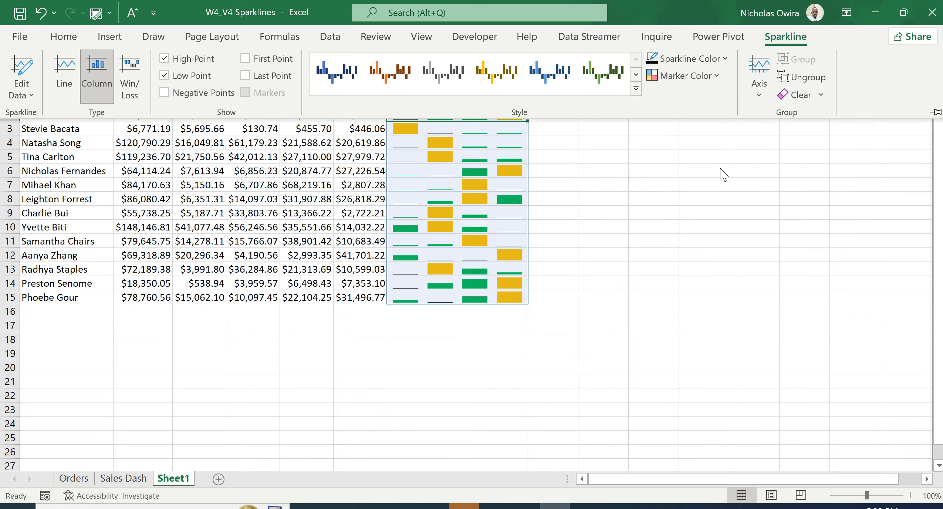
Set the Last Point marker color of the Trend sparklines to the standard red
left_click(721, 79)
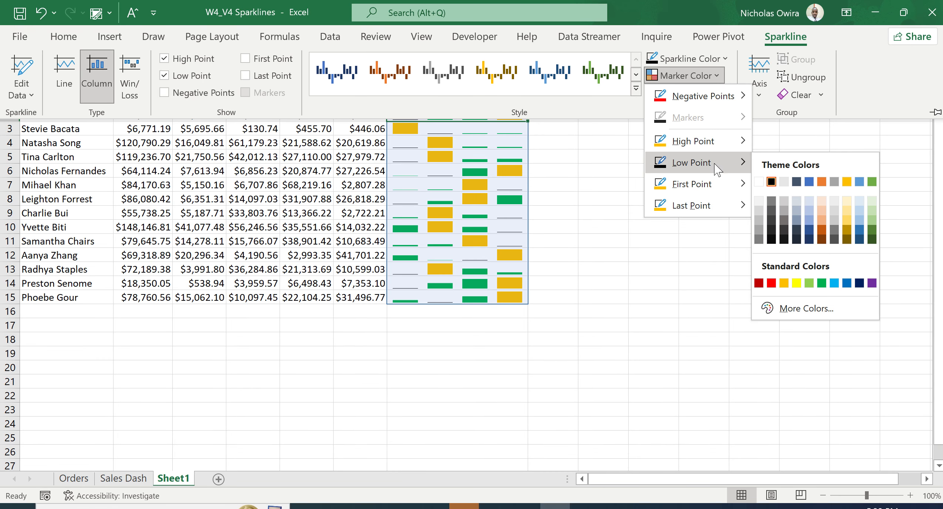
mouse_move(726, 206)
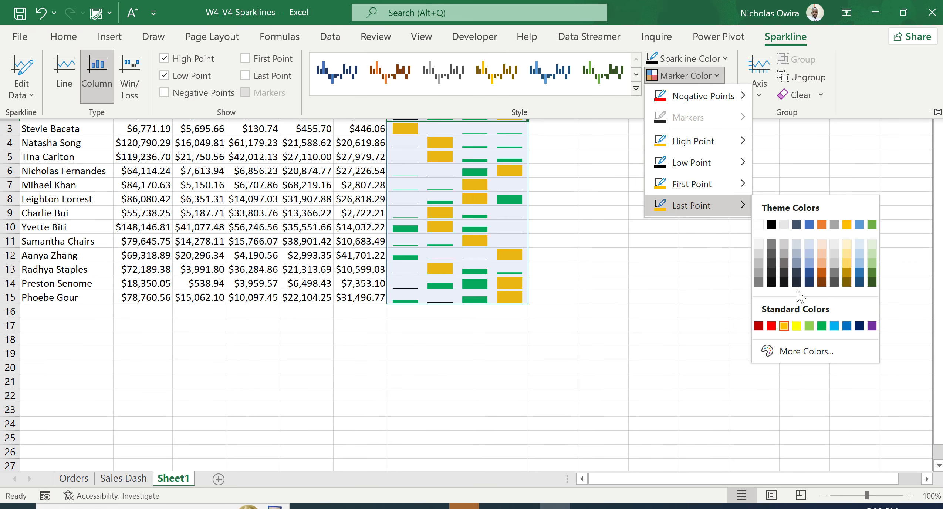
left_click(771, 326)
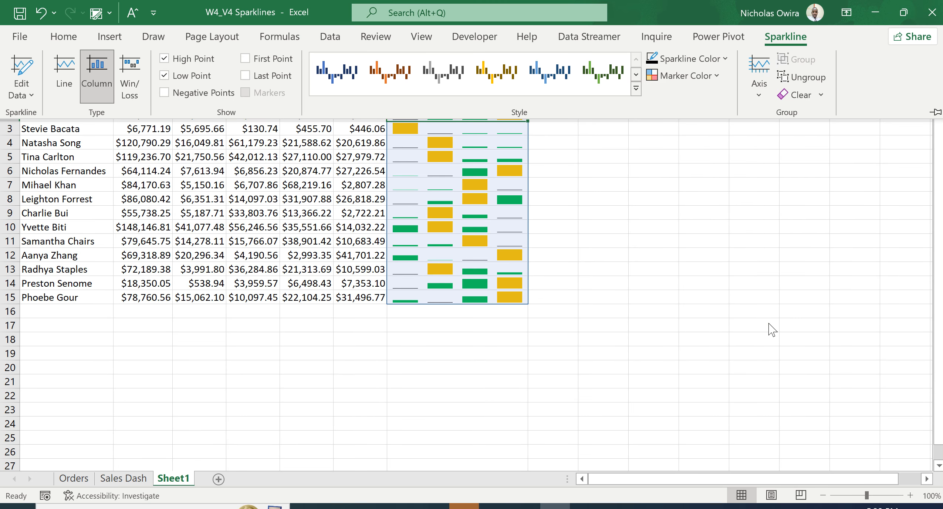
left_click(597, 248)
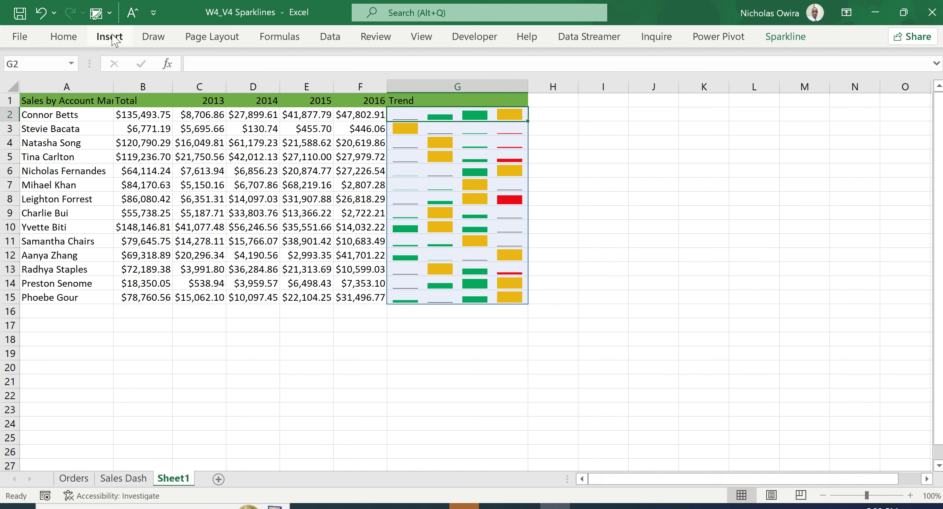
Try to remove the Trend sparklines' marker colors with Clear Formats
left_click(66, 38)
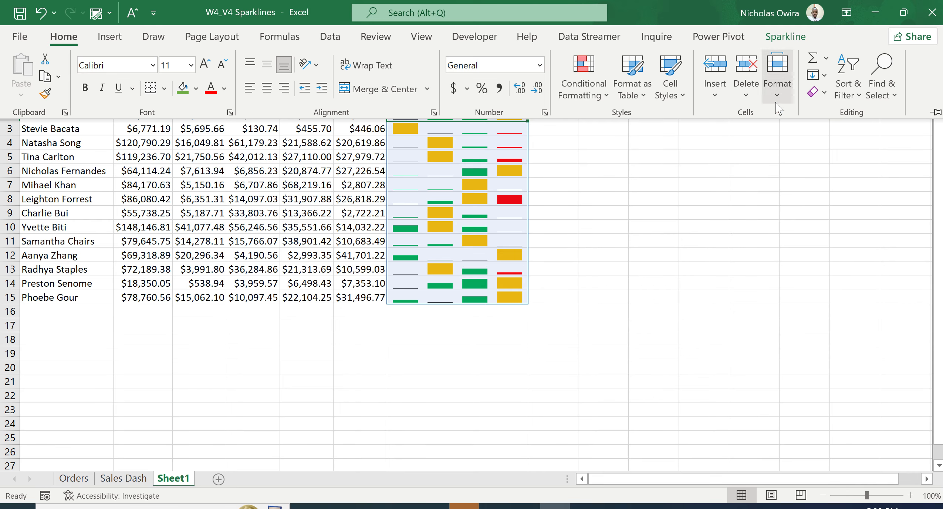
left_click(824, 92)
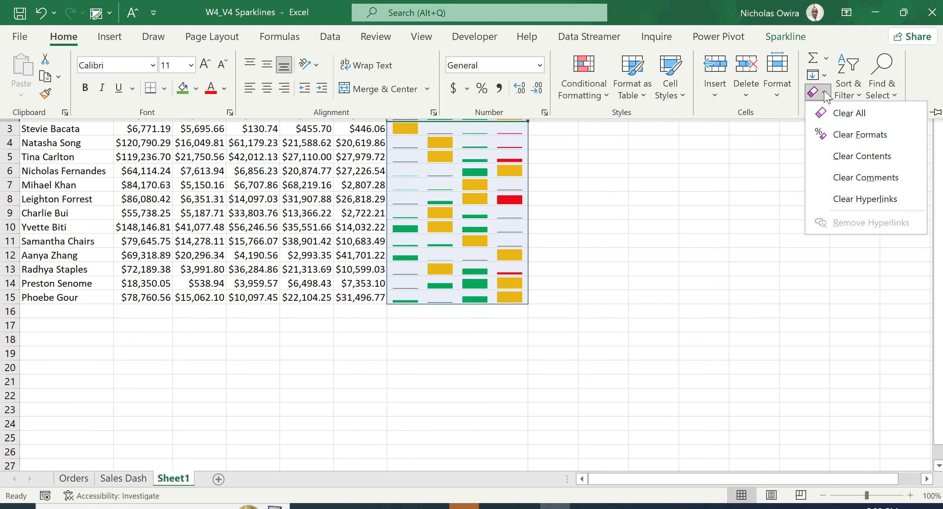
left_click(844, 134)
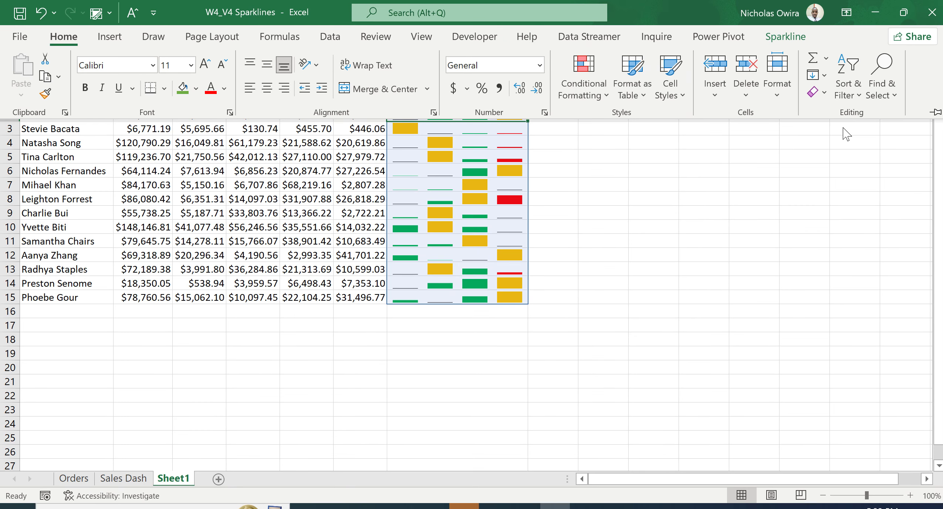
Turn off the High Point, Low Point and Last Point markers on the Trend sparklines
left_click(800, 41)
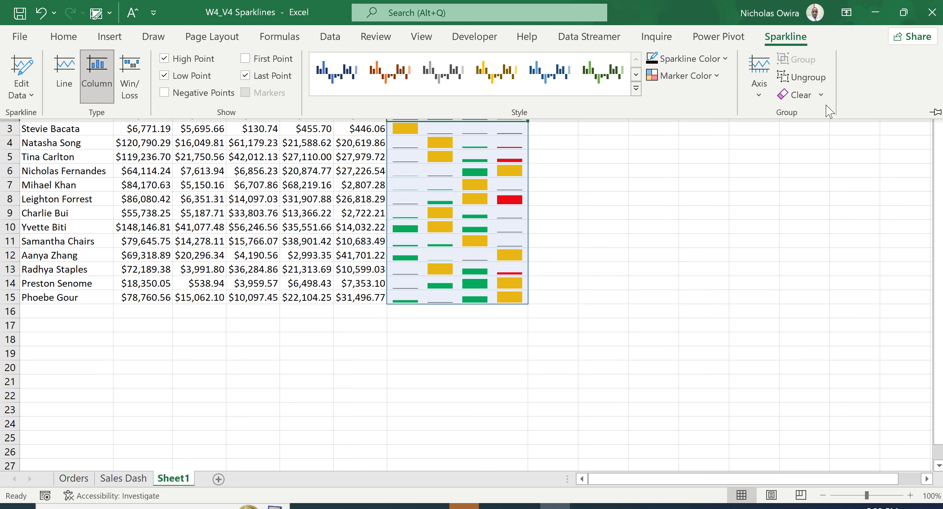
left_click(820, 96)
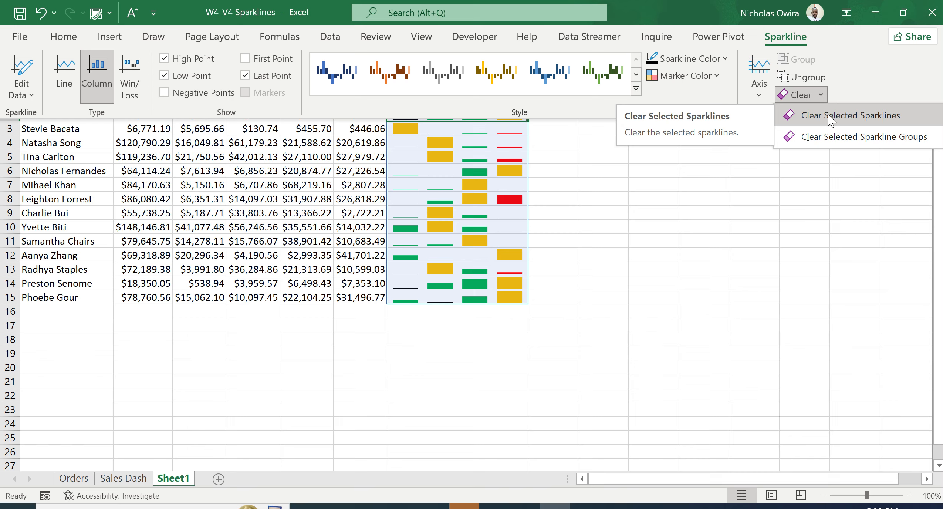
left_click(165, 59)
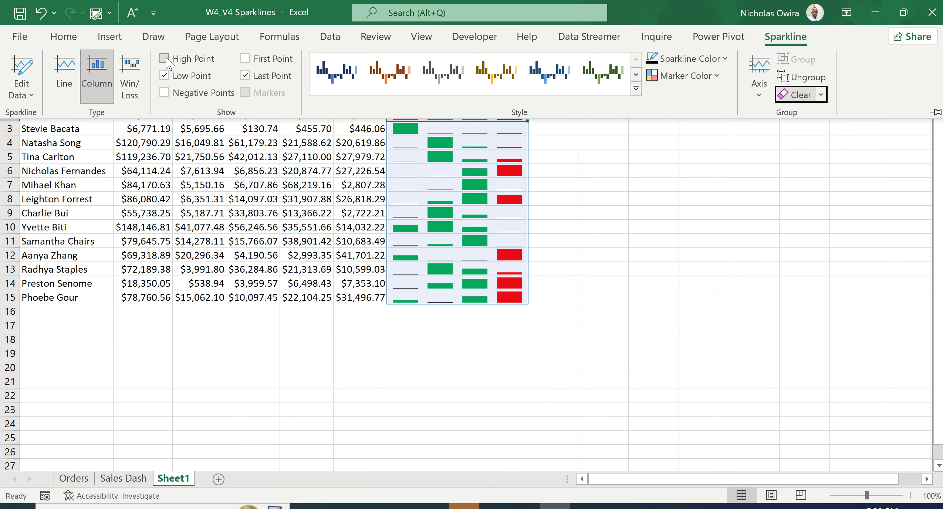
left_click(165, 76)
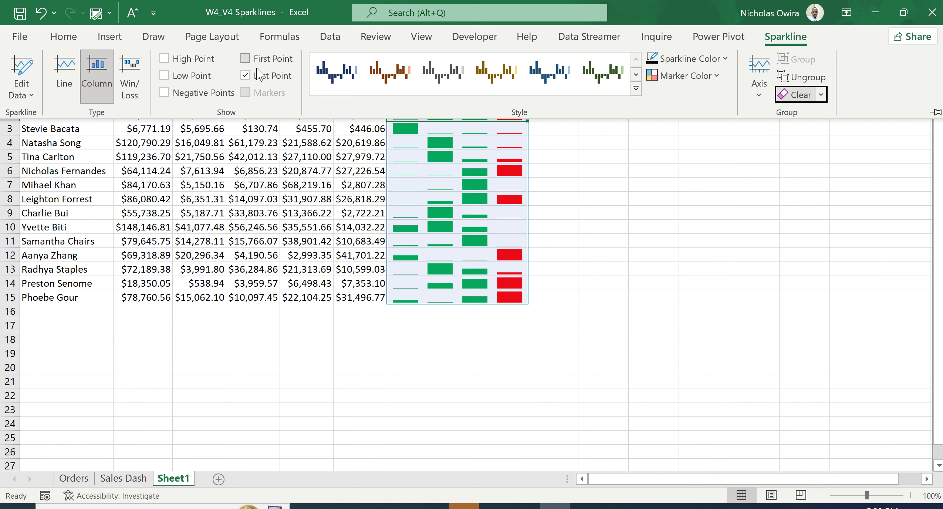
left_click(245, 76)
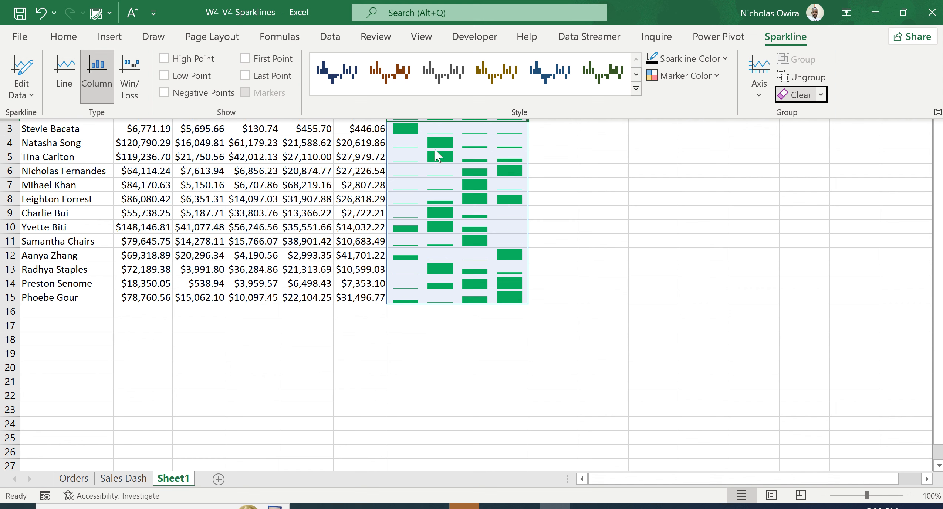